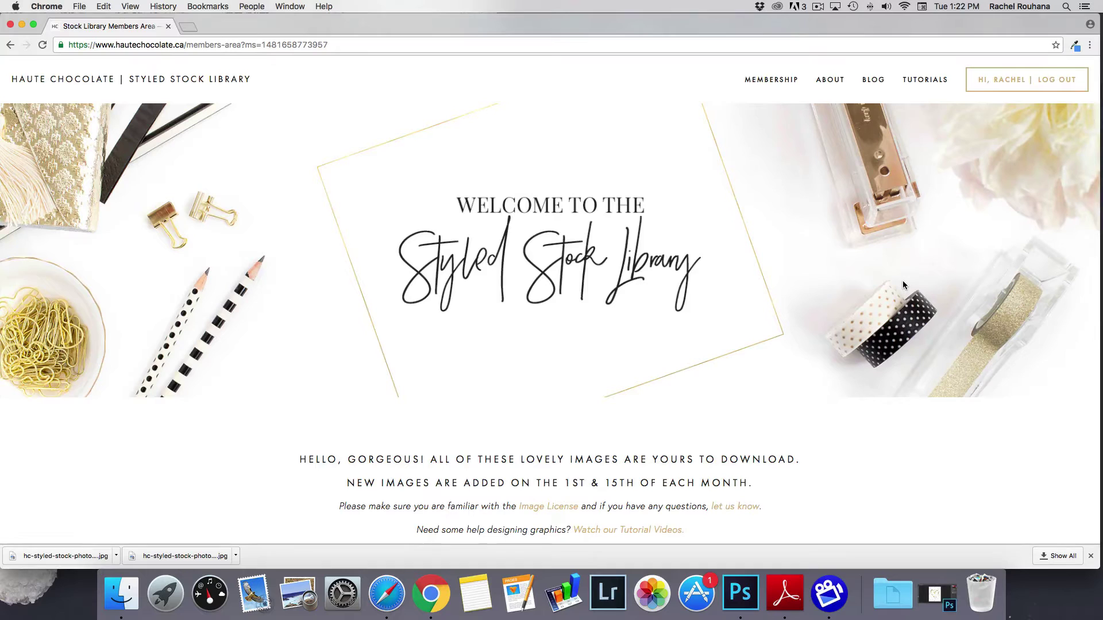
Scroll the members area down to the Serenity and Social Media Boss download tiles
{"action": "scroll", "coordinate": [902, 284], "scroll_direction": "down", "scroll_amount": 20}
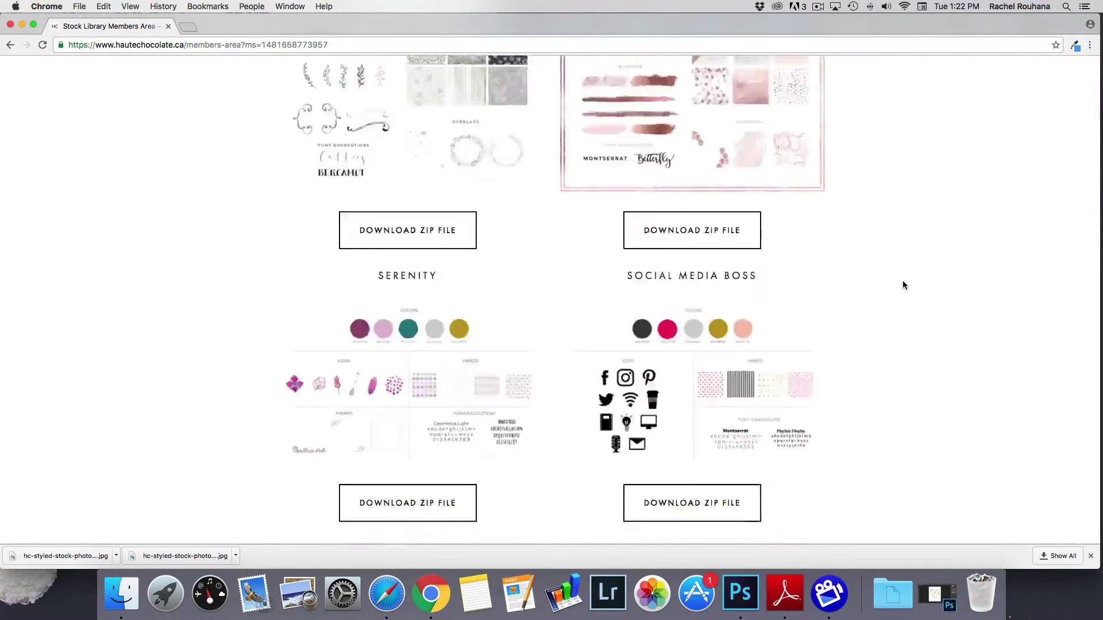
From the Frames folder, download the white-frame succulent mockup photo without signing up
{"action": "left_click", "coordinate": [681, 312]}
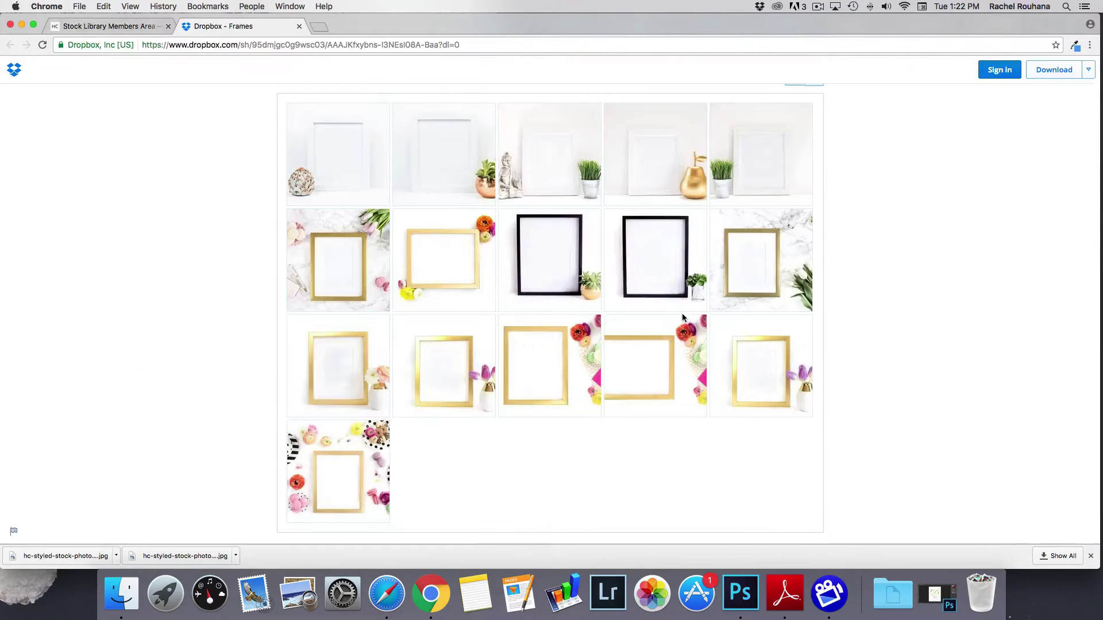
{"action": "left_click", "coordinate": [430, 168]}
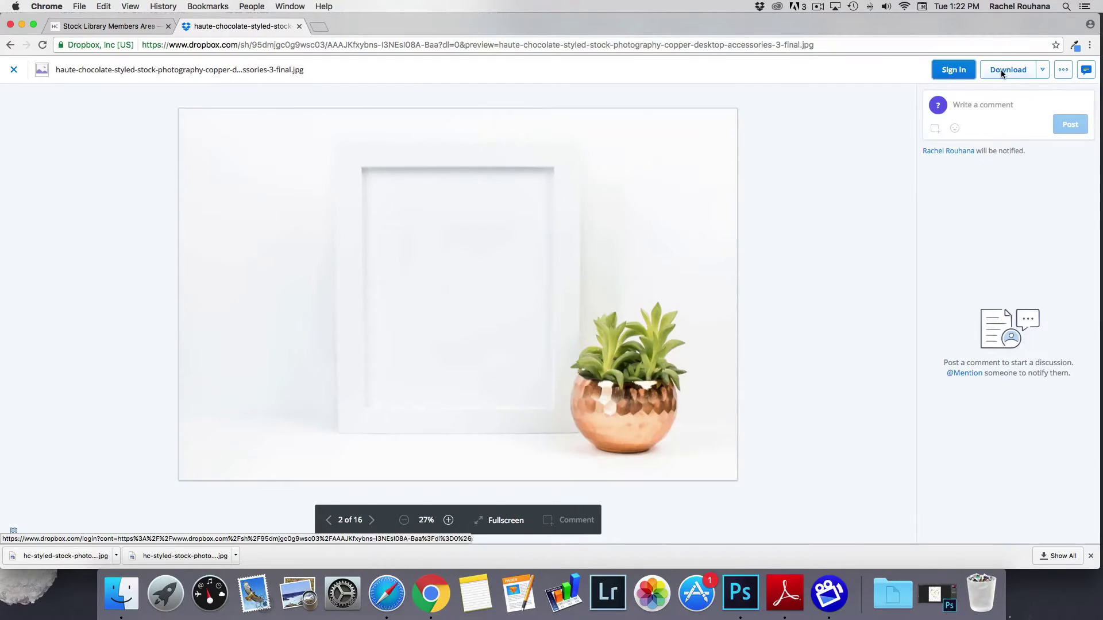
{"action": "left_click", "coordinate": [1002, 69]}
{"action": "left_click", "coordinate": [540, 361]}
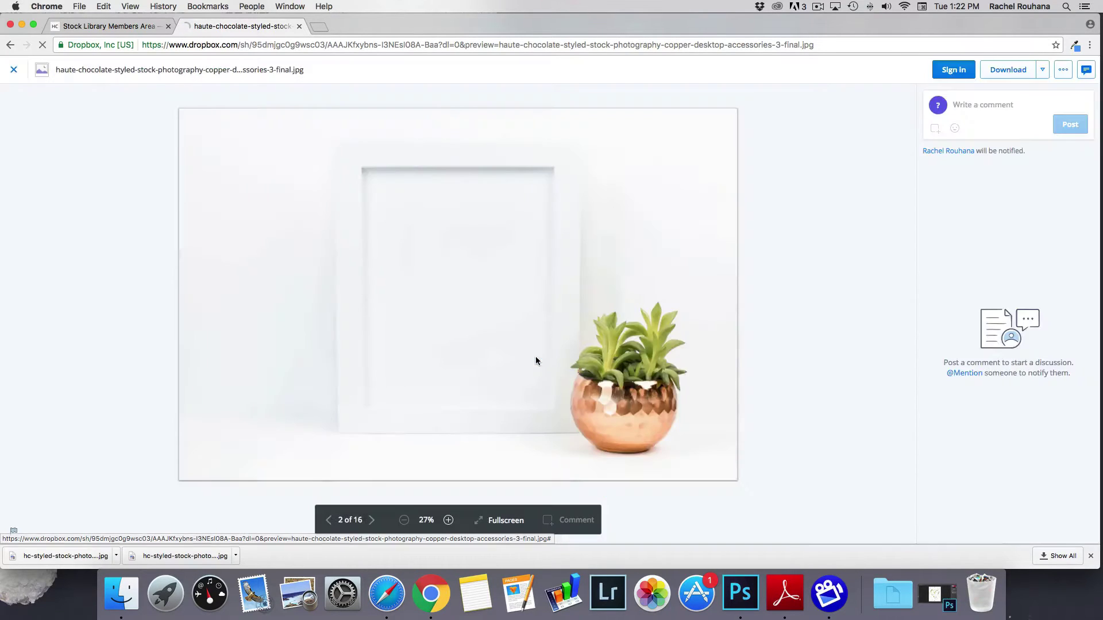
Download the gold-frame flower mockup photo and return to Photoshop
{"action": "left_click", "coordinate": [337, 416]}
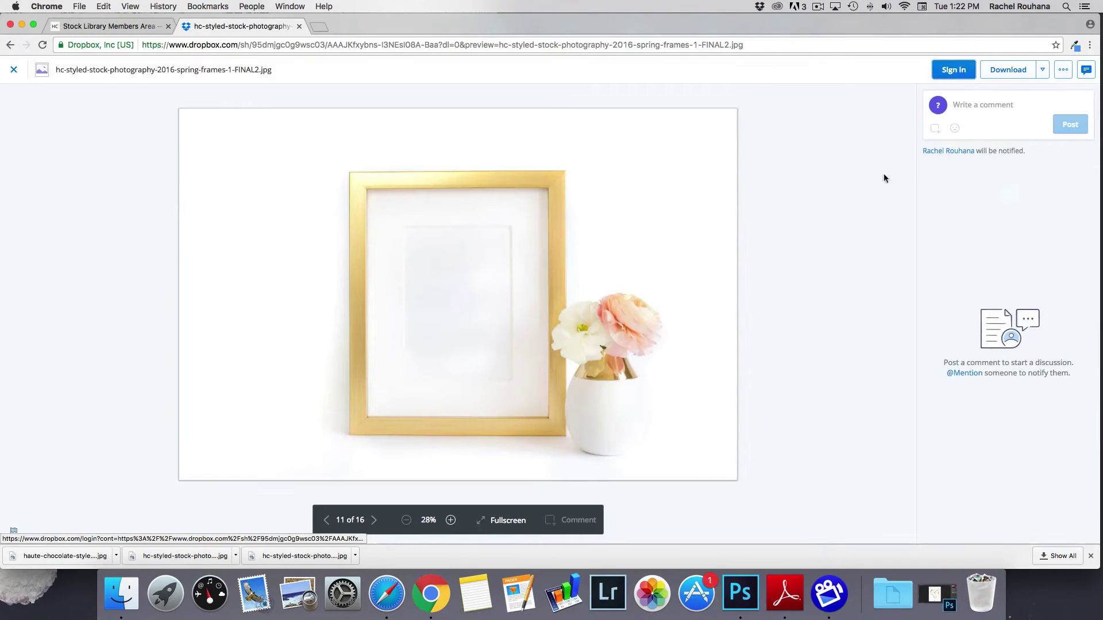
{"action": "left_click", "coordinate": [1021, 72]}
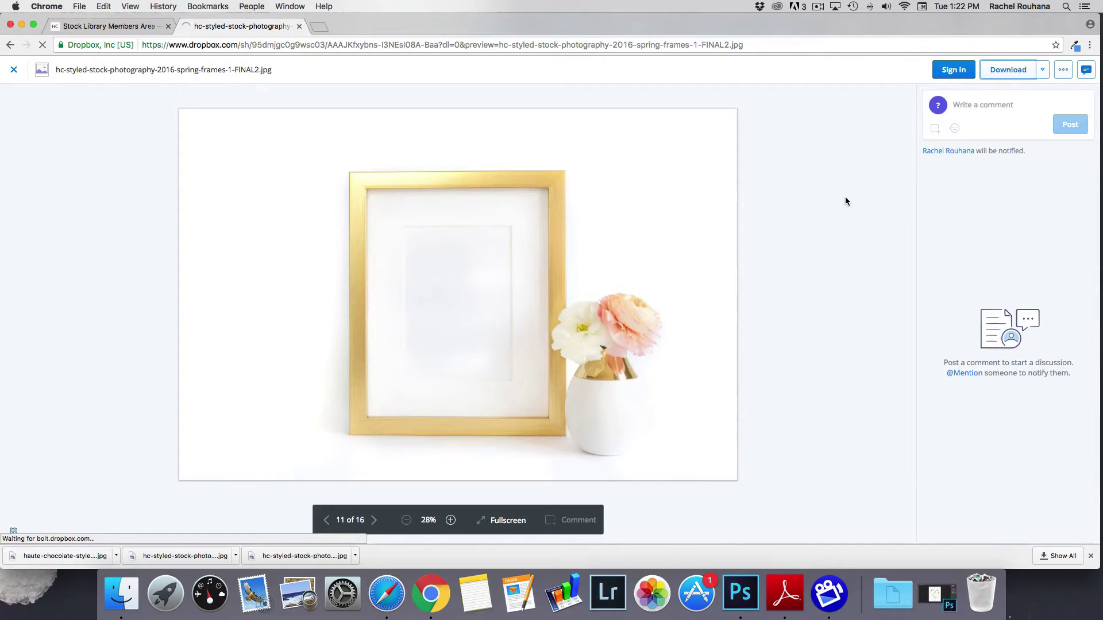
{"action": "left_click", "coordinate": [743, 602]}
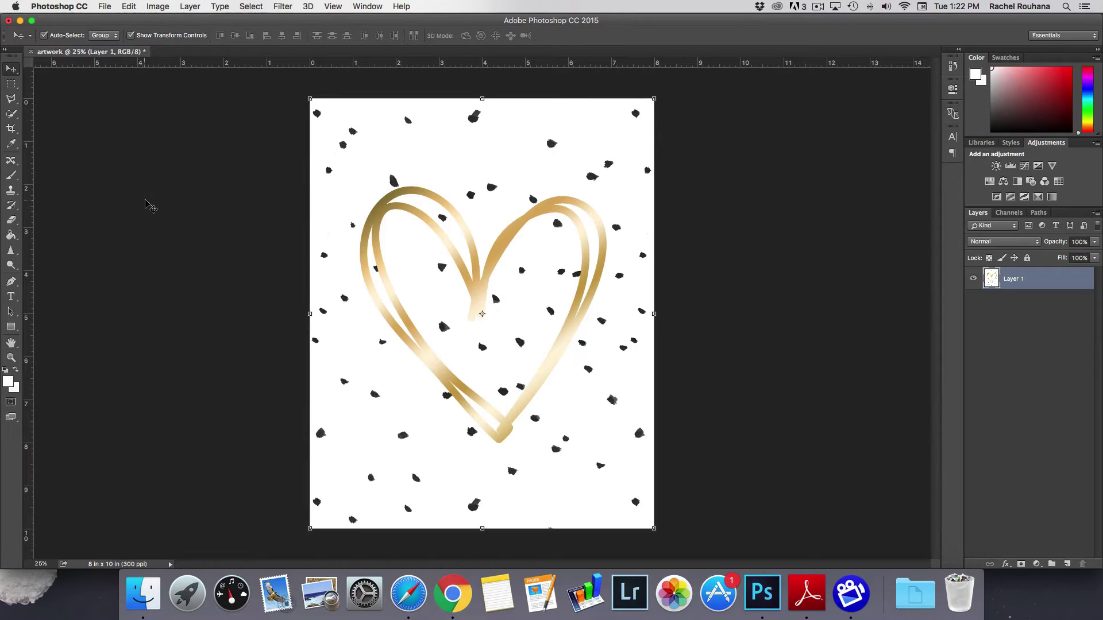
Open both frame mockup JPGs from the Downloads folder together
{"action": "left_click", "coordinate": [104, 7]}
{"action": "left_click", "coordinate": [109, 32]}
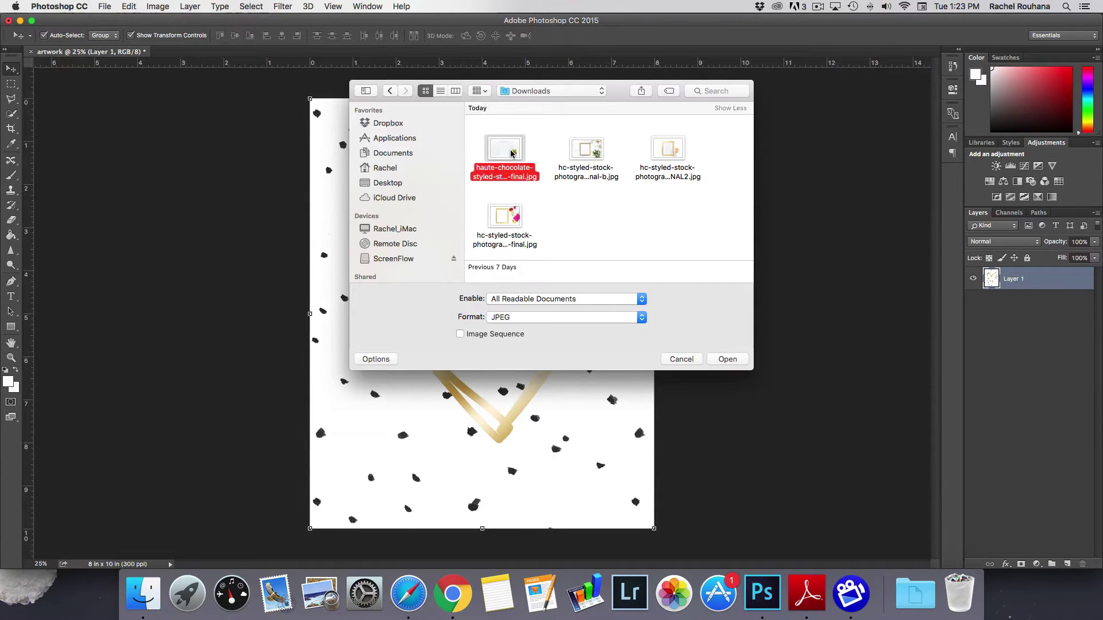
{"action": "left_click", "coordinate": [670, 152], "text": "super"}
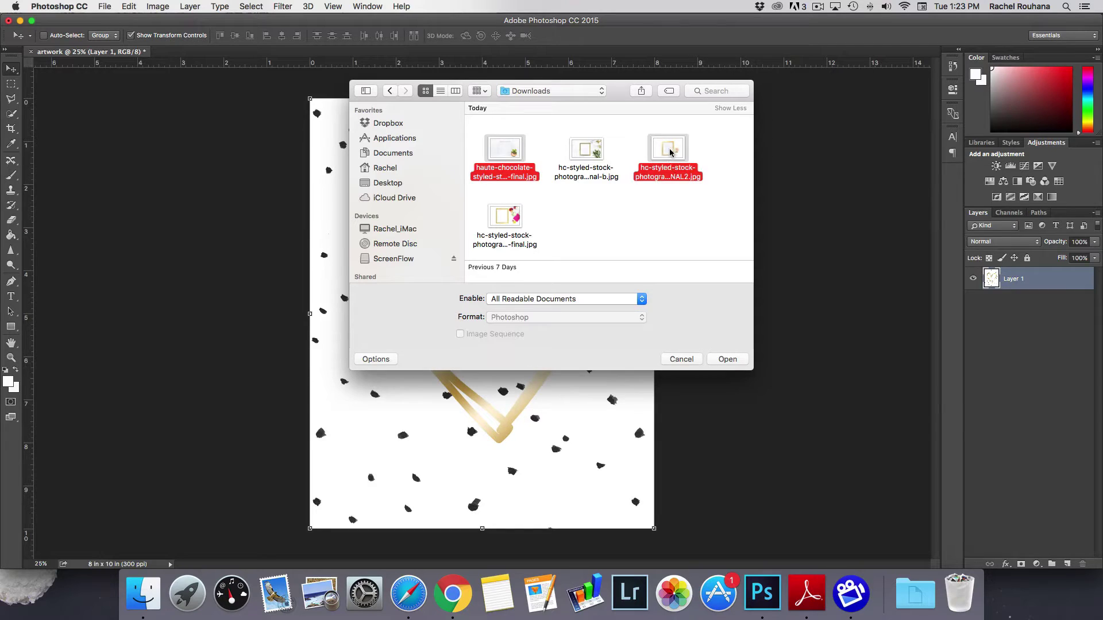
{"action": "left_click", "coordinate": [723, 358]}
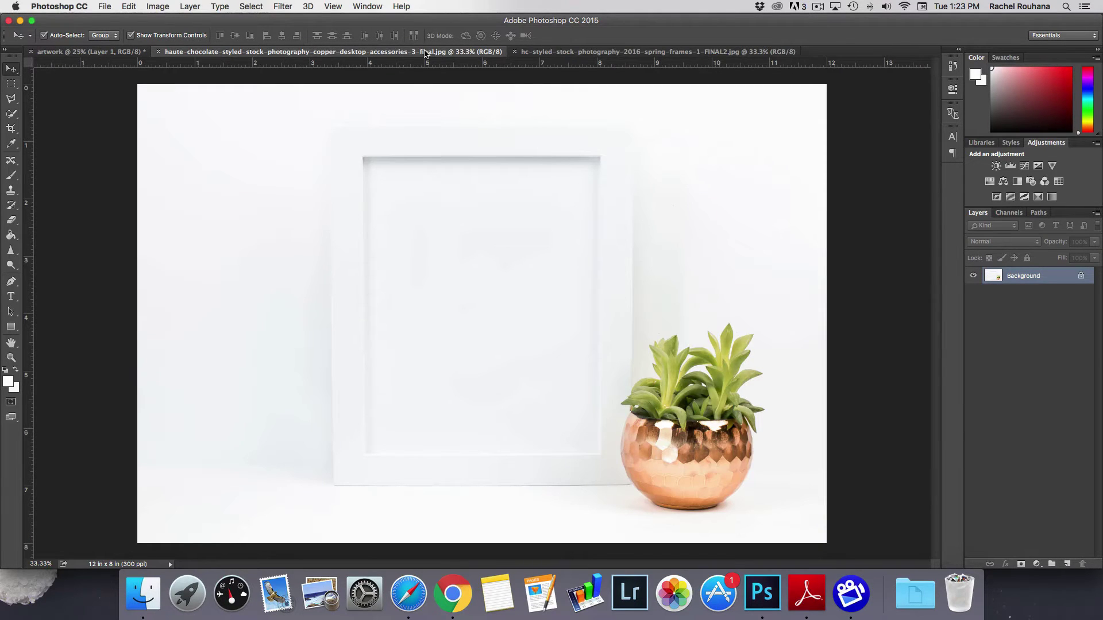
Float the heart artwork window and drag its Layer 1 into the white-frame mockup
{"action": "left_click", "coordinate": [85, 53]}
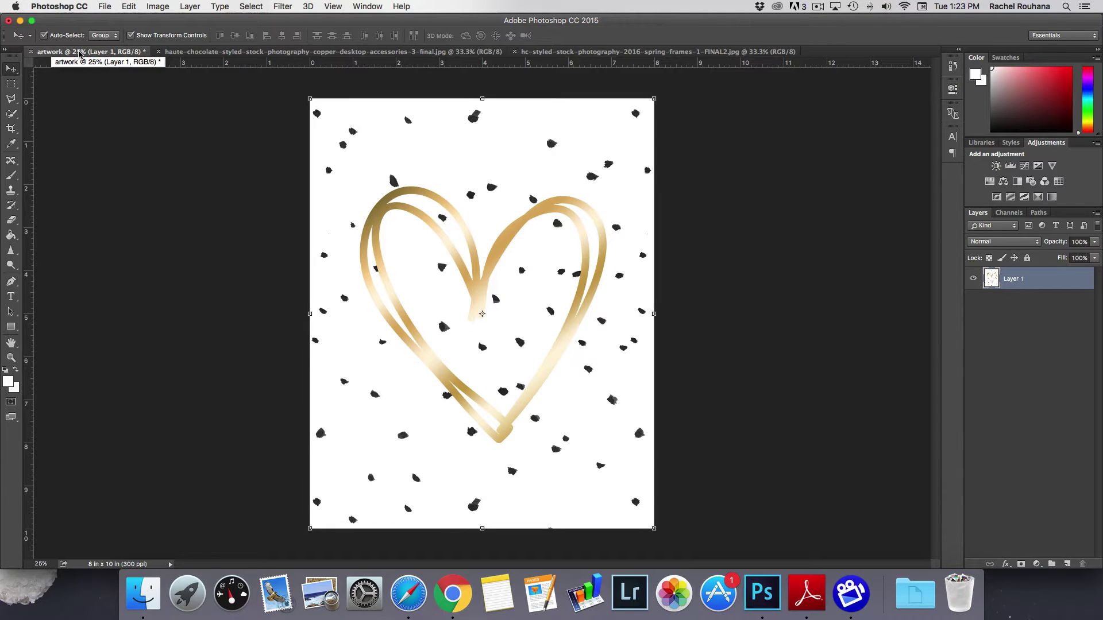
{"action": "left_click_drag", "start_coordinate": [81, 53], "coordinate": [452, 274]}
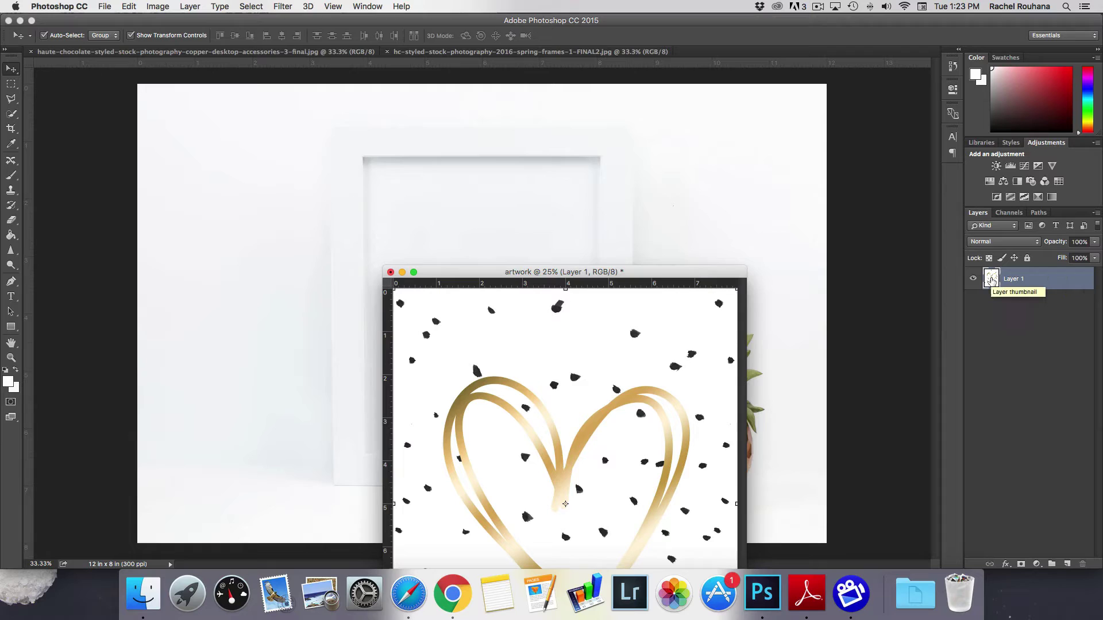
{"action": "left_click_drag", "start_coordinate": [989, 278], "coordinate": [577, 260]}
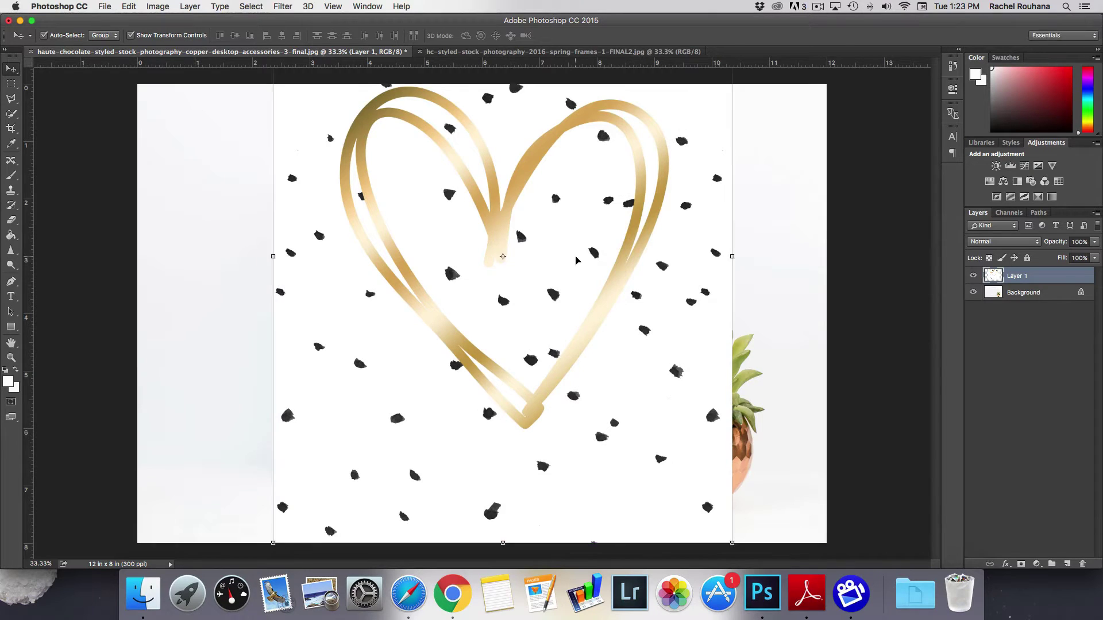
Move the heart print down over the white frame and shrink it to about 53%
{"action": "key", "text": "super+minus"}
{"action": "key", "text": "super+minus"}
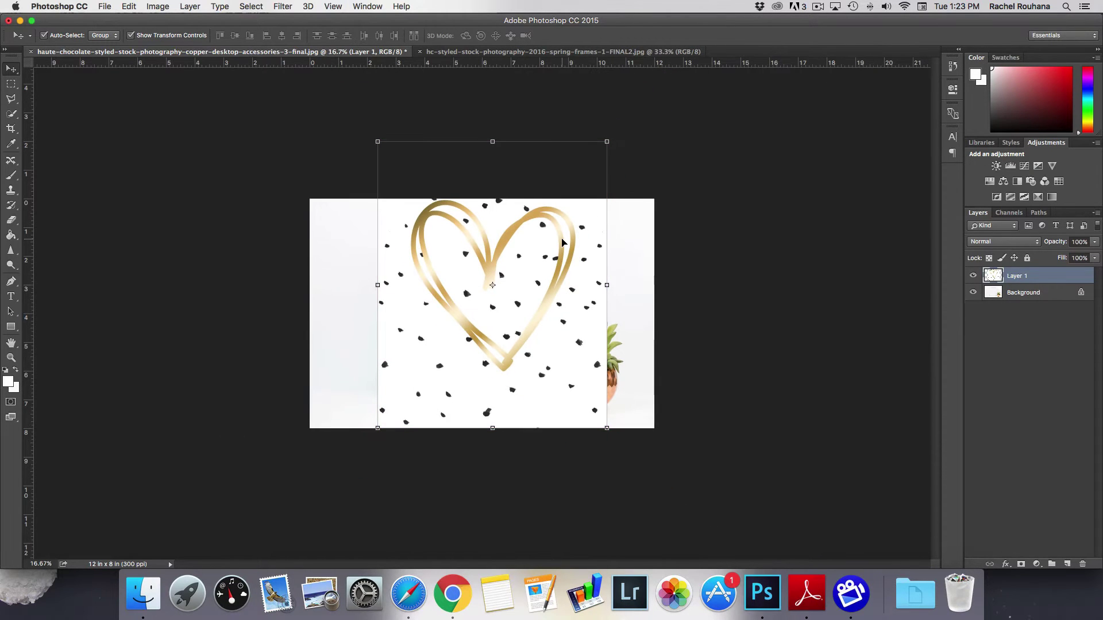
{"action": "left_click_drag", "start_coordinate": [551, 267], "coordinate": [573, 298]}
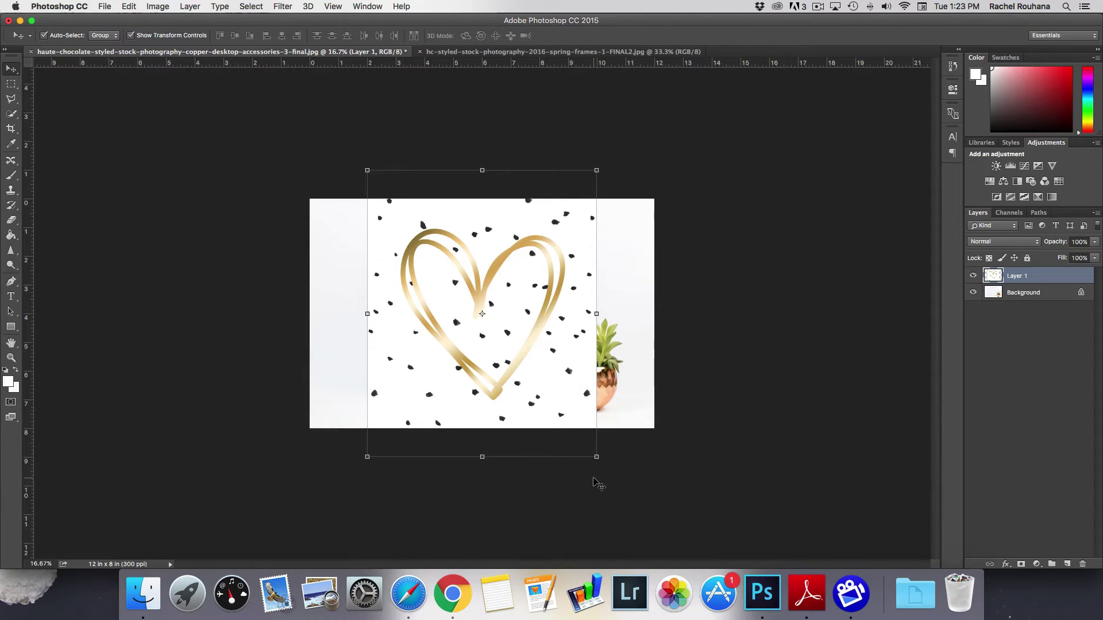
{"action": "left_click_drag", "start_coordinate": [575, 237], "coordinate": [576, 303]}
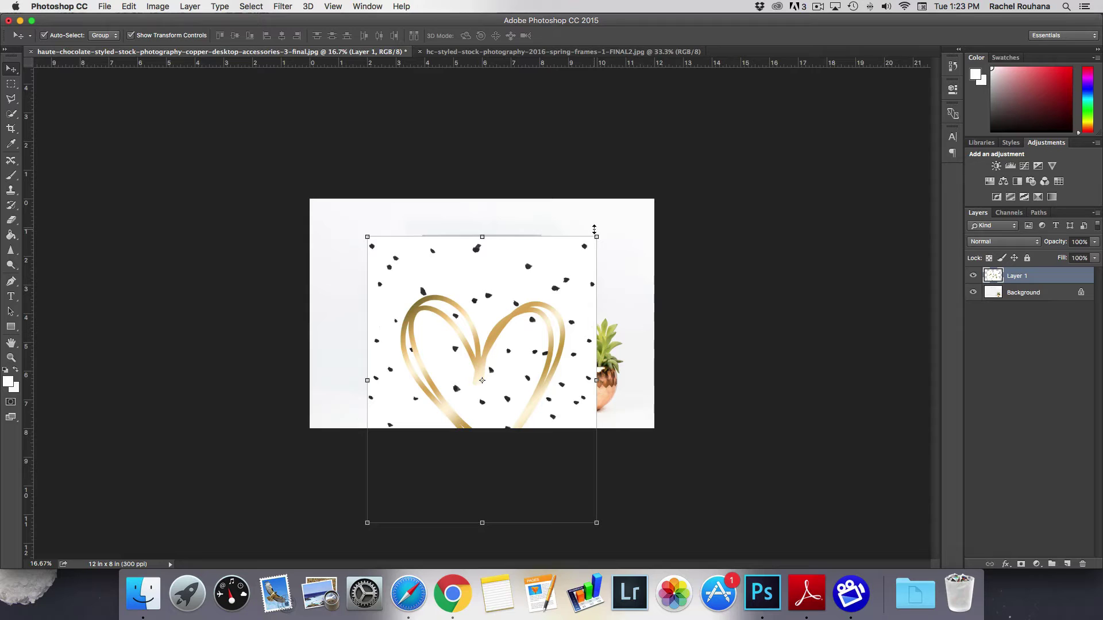
{"action": "left_click_drag", "start_coordinate": [597, 236], "coordinate": [525, 242]}
{"action": "left_click_drag", "start_coordinate": [396, 422], "coordinate": [438, 376]}
Enlarge the print slightly to fill the frame opening and commit it at about 51%
{"action": "key", "text": "super+equal"}
{"action": "key", "text": "super+equal"}
{"action": "key", "text": "super+equal"}
{"action": "key", "text": "super+equal"}
{"action": "key", "text": "super+equal"}
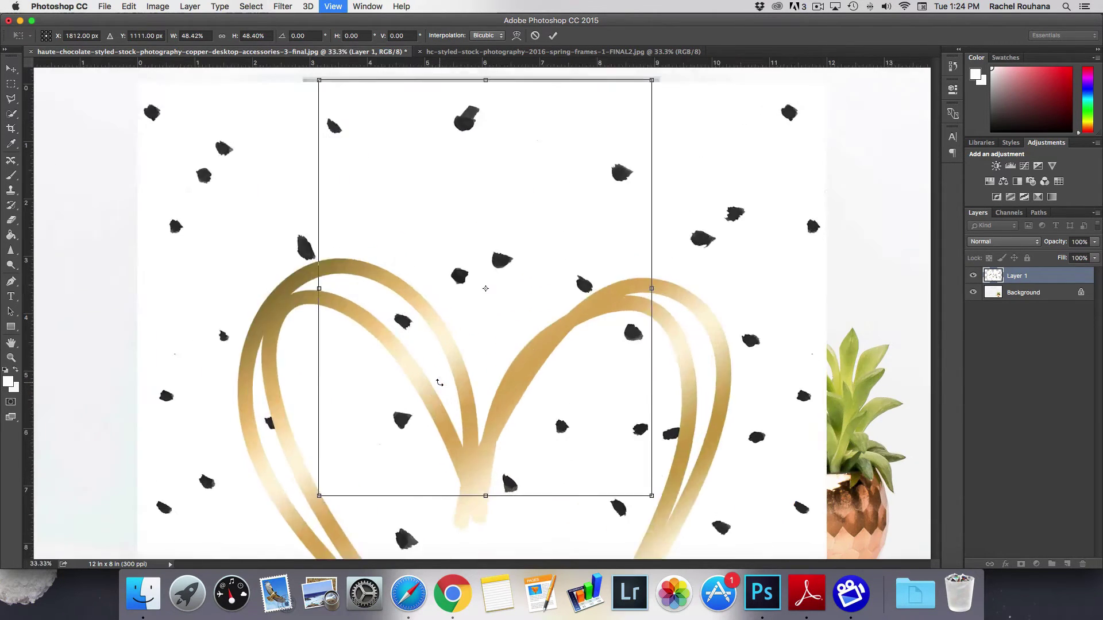
{"action": "key", "text": "super+minus"}
{"action": "key", "text": "super+minus"}
{"action": "scroll", "coordinate": [425, 439], "scroll_direction": "down", "scroll_amount": 3}
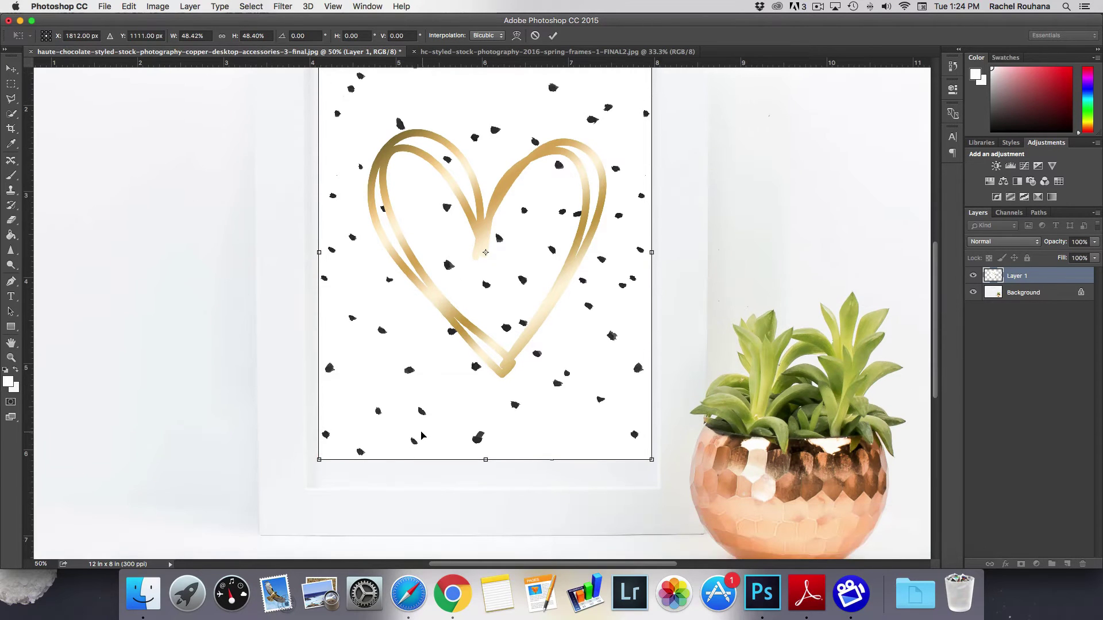
{"action": "left_click_drag", "start_coordinate": [419, 430], "coordinate": [425, 456]}
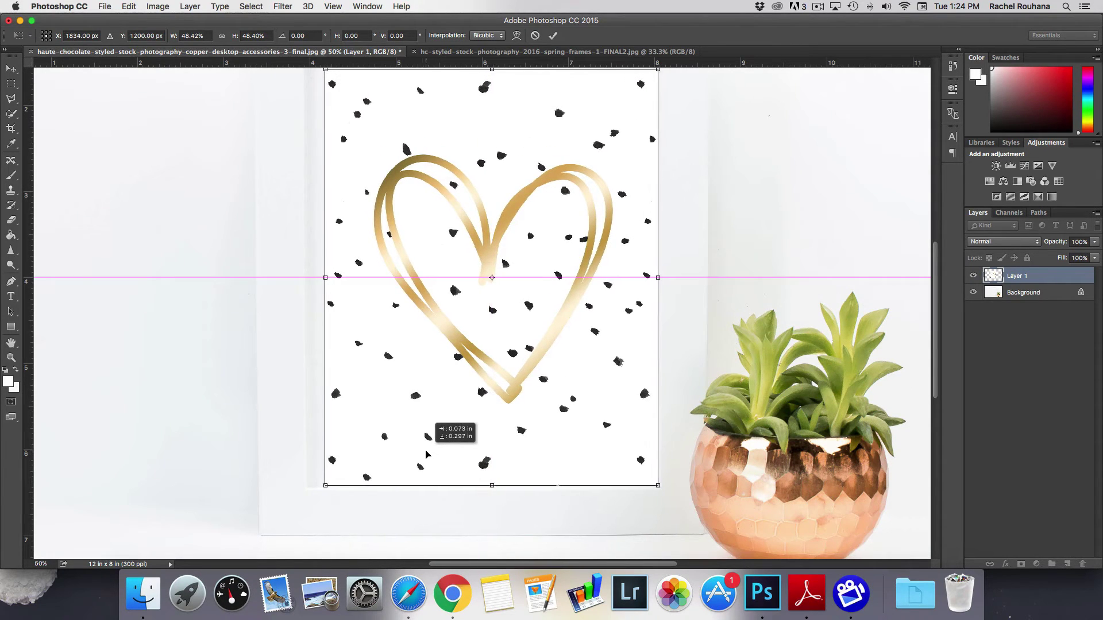
{"action": "scroll", "coordinate": [420, 443], "scroll_direction": "up", "scroll_amount": 4}
{"action": "left_click_drag", "start_coordinate": [325, 144], "coordinate": [297, 130]}
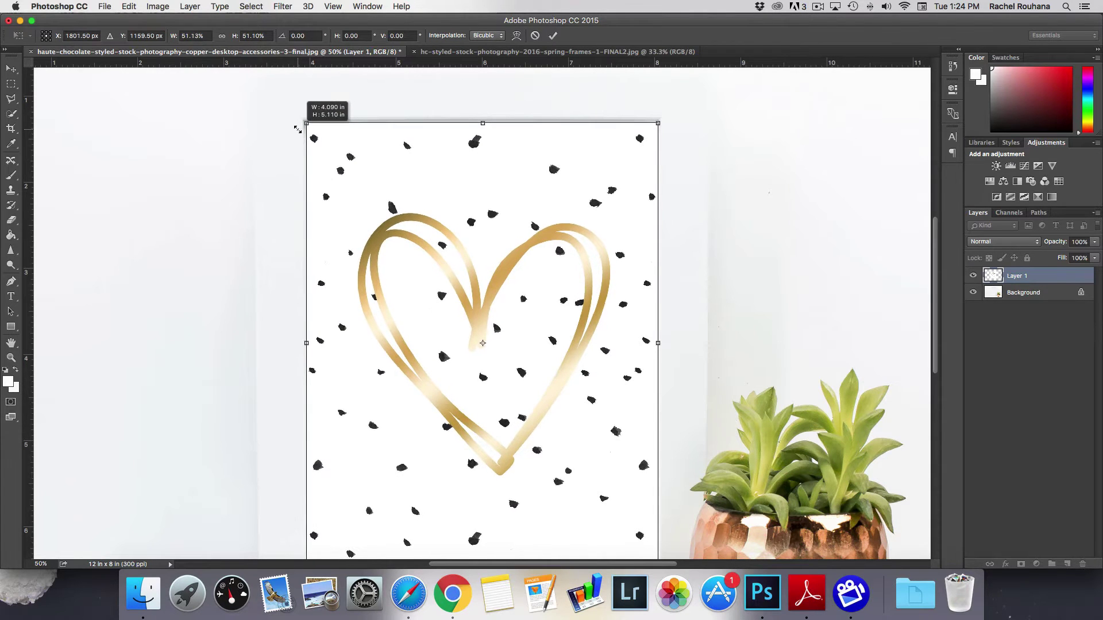
{"action": "scroll", "coordinate": [386, 233], "scroll_direction": "down", "scroll_amount": 4}
{"action": "scroll", "coordinate": [386, 232], "scroll_direction": "up", "scroll_amount": 2}
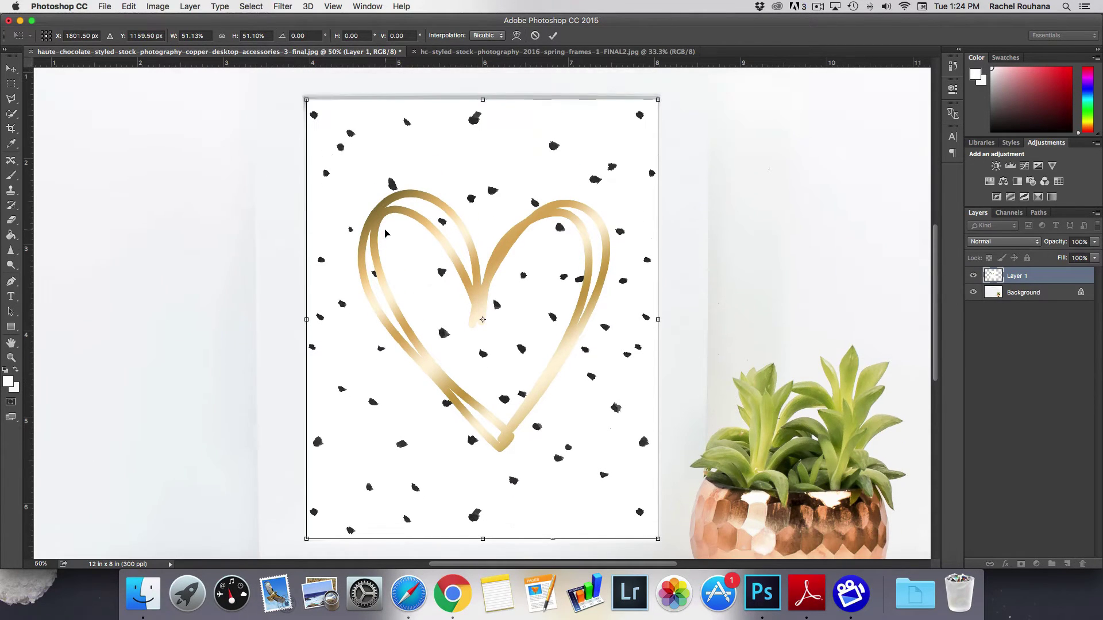
{"action": "scroll", "coordinate": [374, 194], "scroll_direction": "up", "scroll_amount": 1}
{"action": "key", "text": "Return"}
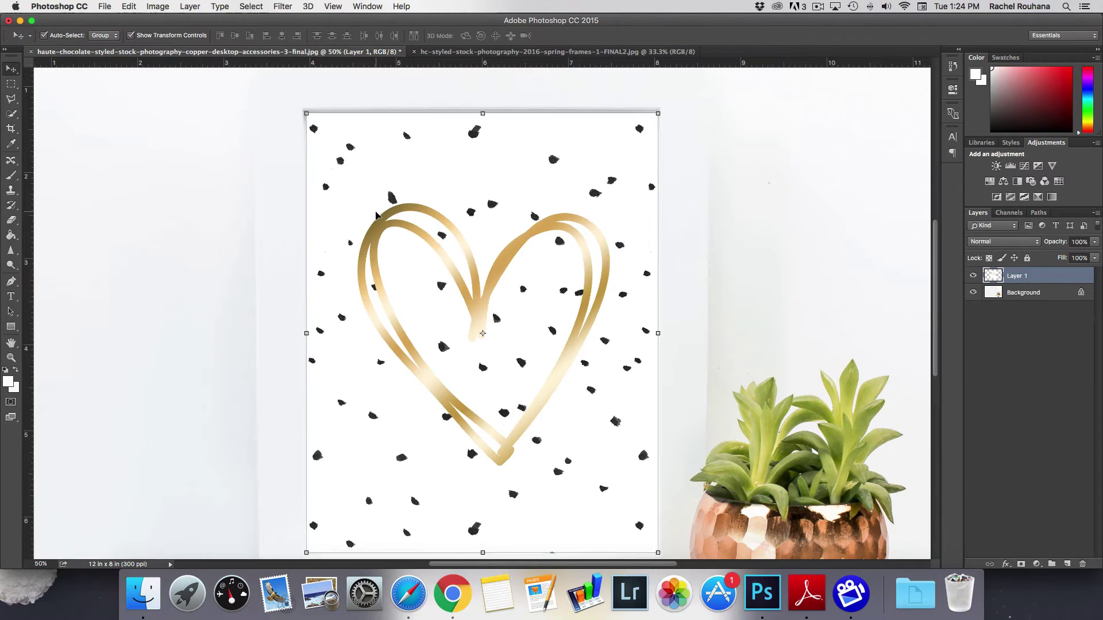
{"action": "left_click", "coordinate": [189, 239]}
Set the heart print layer's blend mode to Multiply
{"action": "key", "text": "super+minus"}
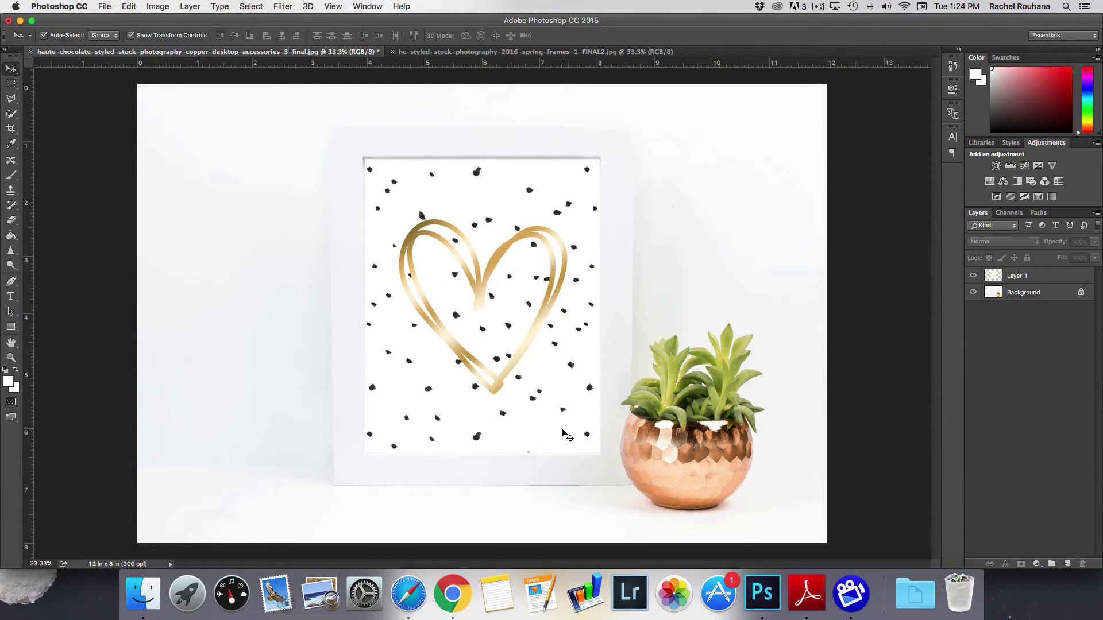
{"action": "left_click", "coordinate": [577, 395]}
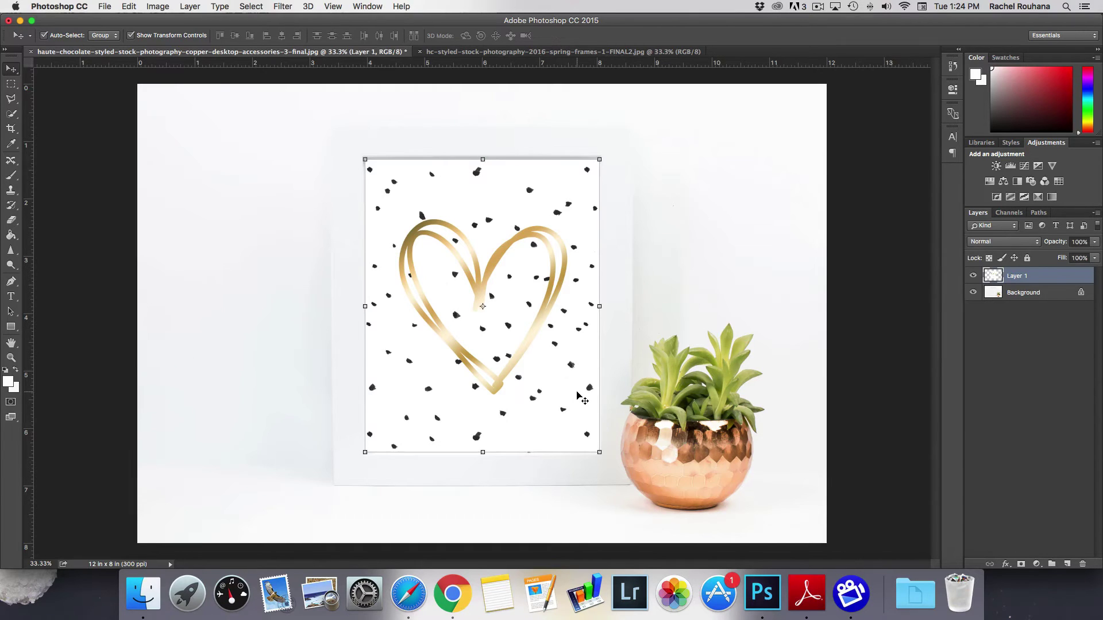
{"action": "left_click", "coordinate": [1033, 246]}
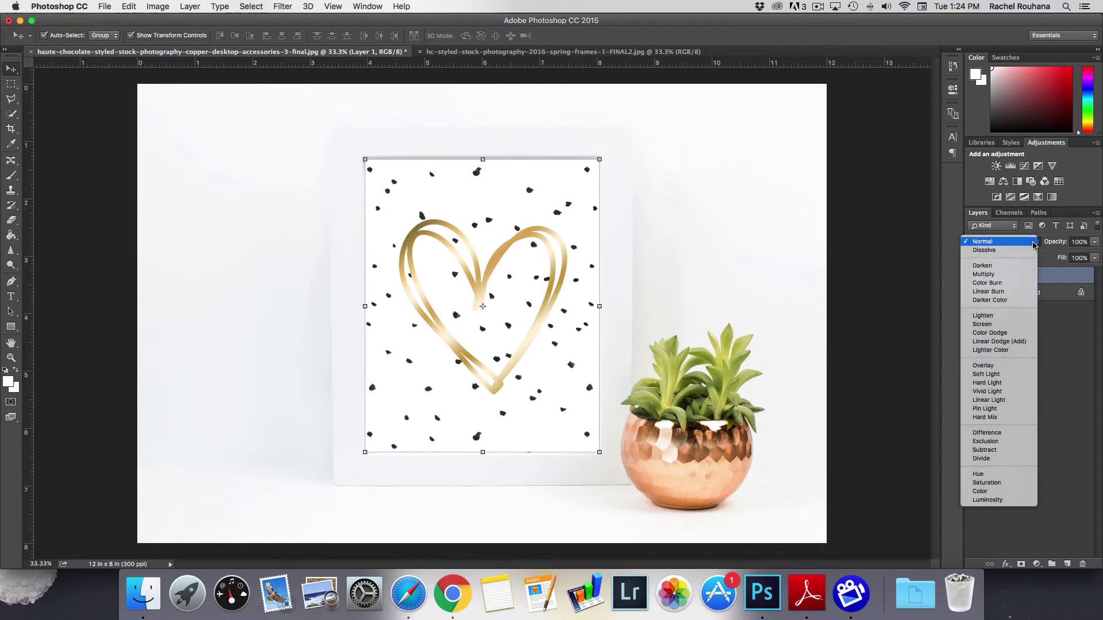
{"action": "left_click", "coordinate": [994, 276]}
{"action": "left_click", "coordinate": [790, 247]}
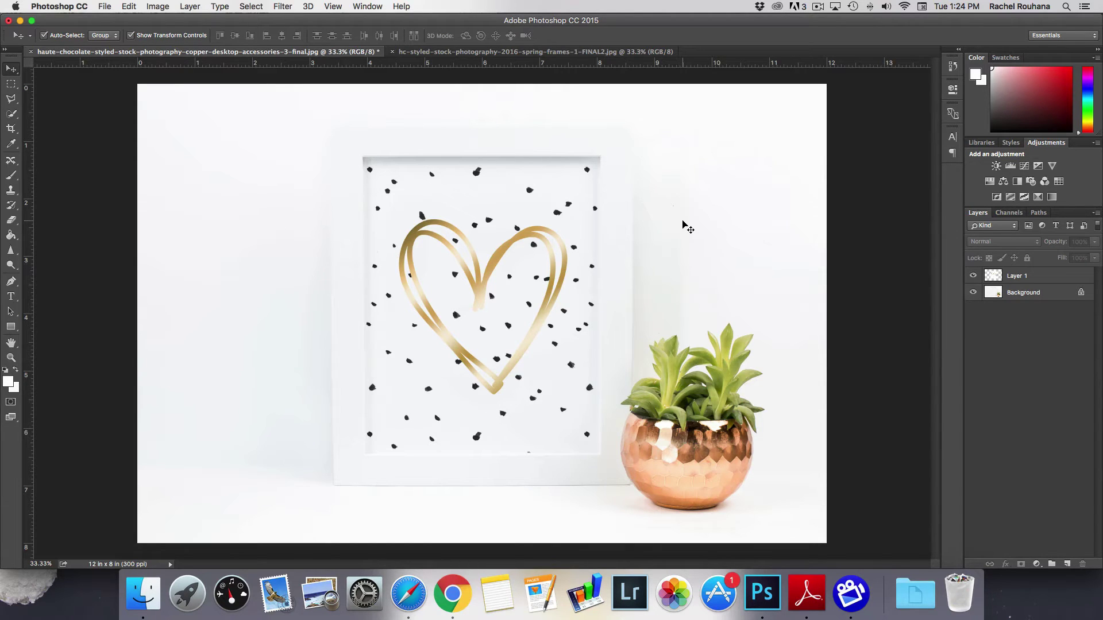
Inspect the blended print, then switch the layer back to Normal to compare
{"action": "key", "text": "super+equal"}
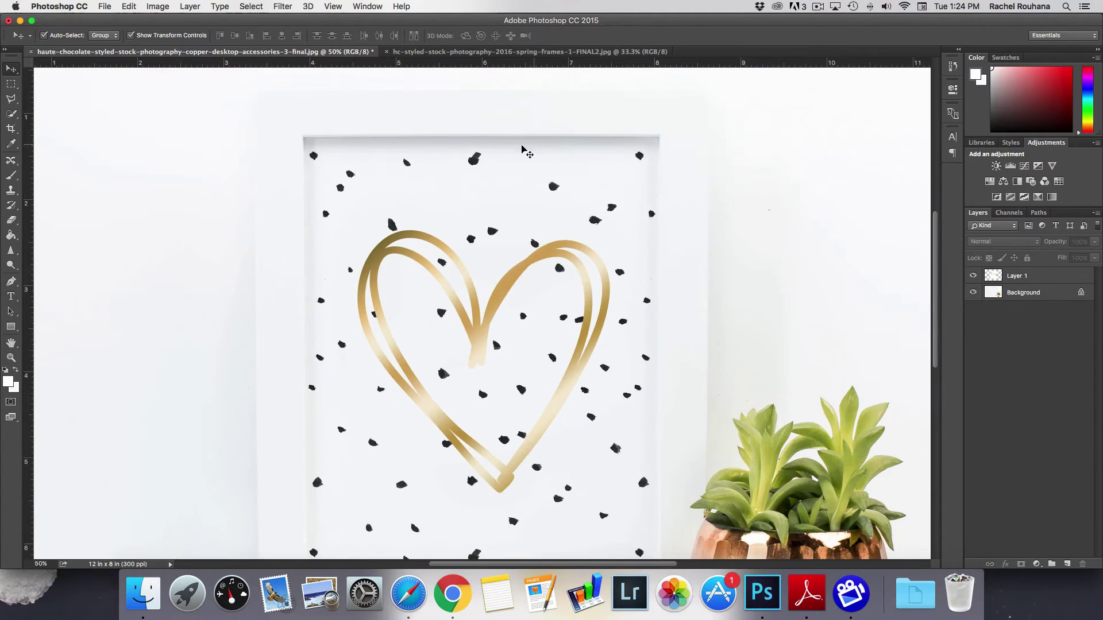
{"action": "scroll", "coordinate": [319, 425], "scroll_direction": "down", "scroll_amount": 5}
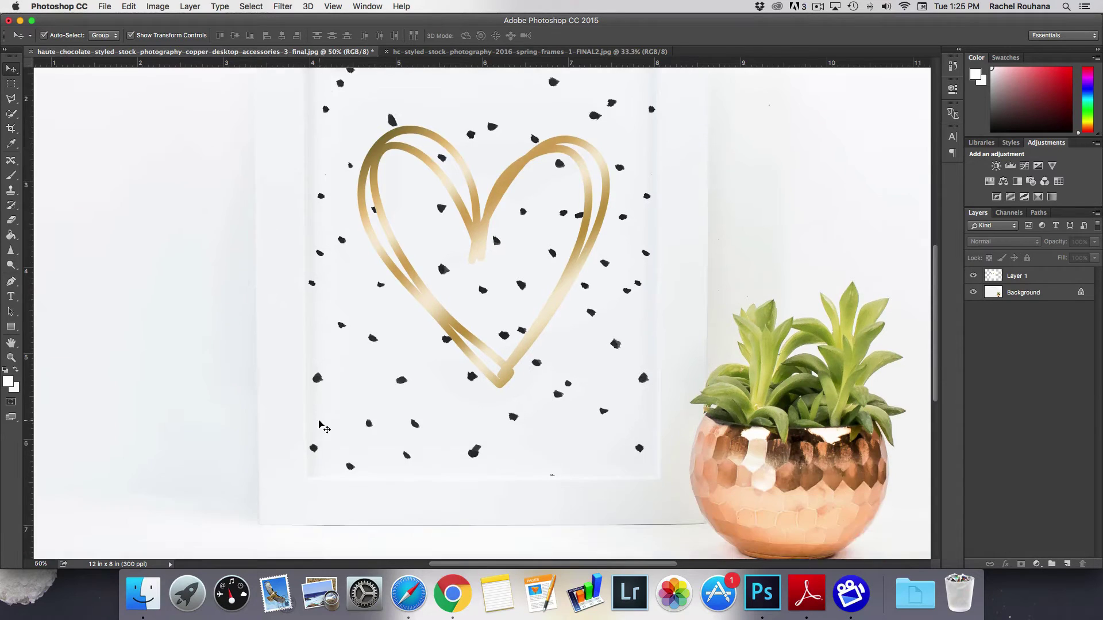
{"action": "key", "text": "super+minus"}
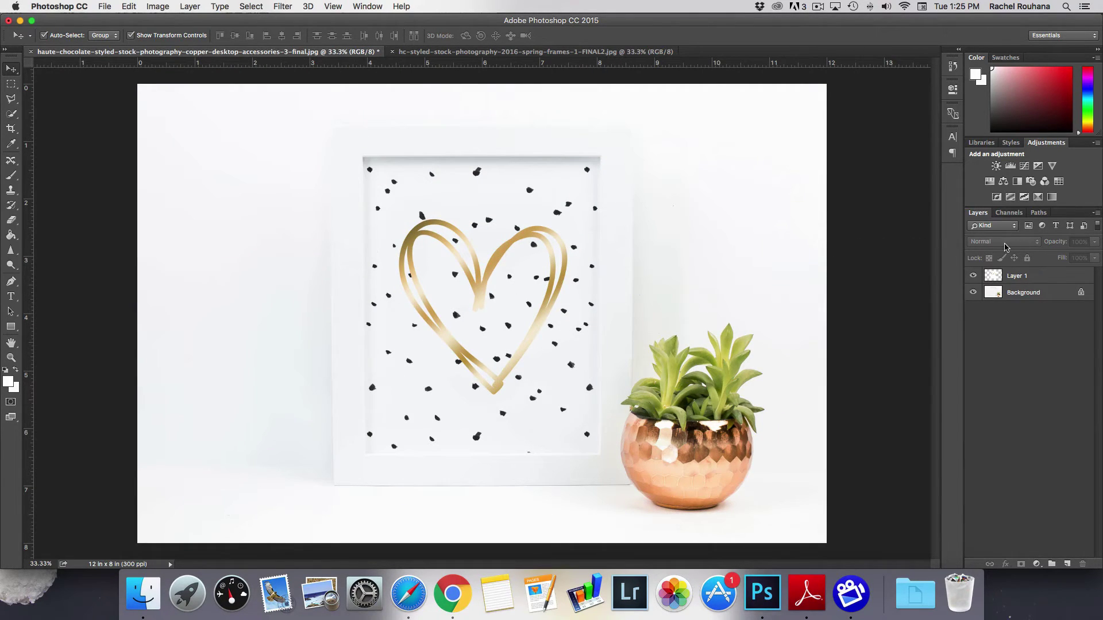
{"action": "left_click", "coordinate": [1010, 277]}
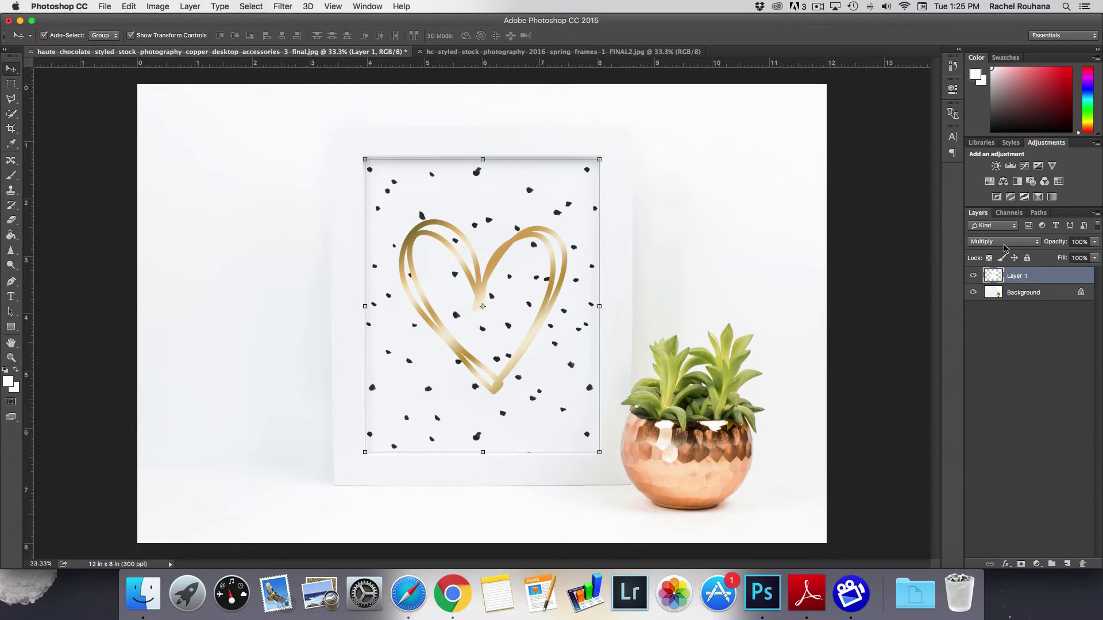
{"action": "left_click", "coordinate": [1004, 248]}
{"action": "left_click", "coordinate": [982, 208]}
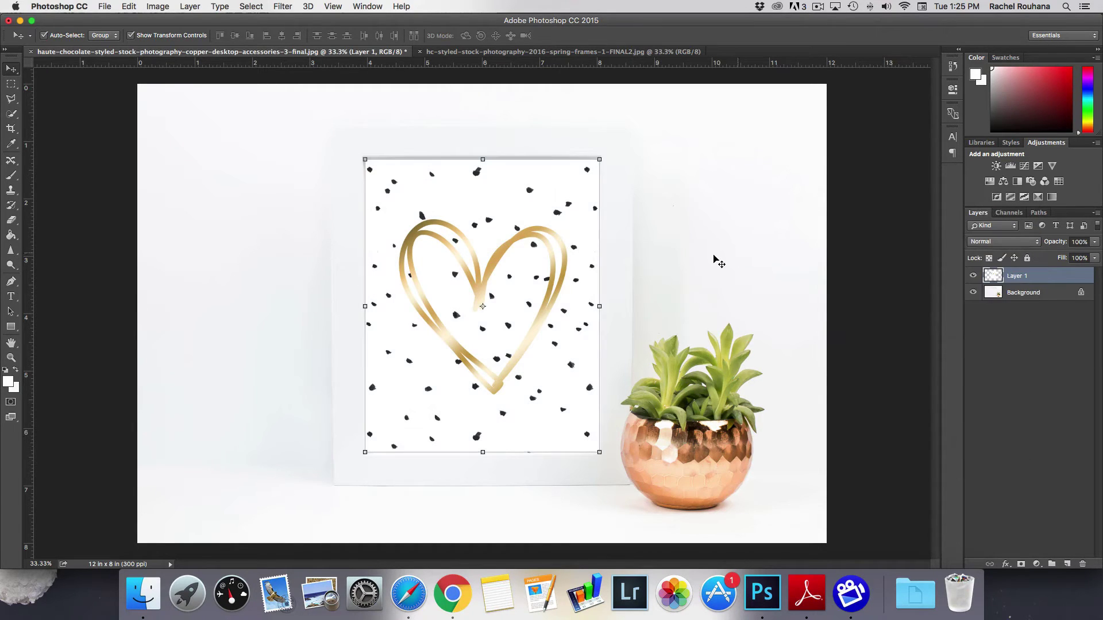
{"action": "left_click", "coordinate": [713, 260]}
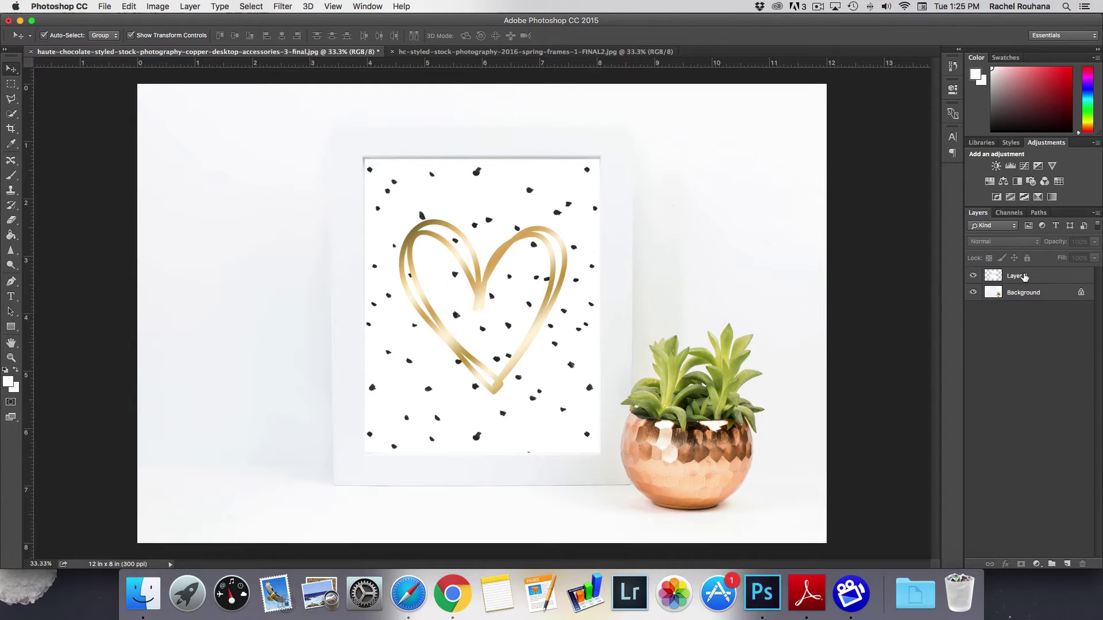
Reapply Multiply blending to the heart print layer
{"action": "left_click", "coordinate": [1025, 276]}
{"action": "left_click", "coordinate": [999, 242]}
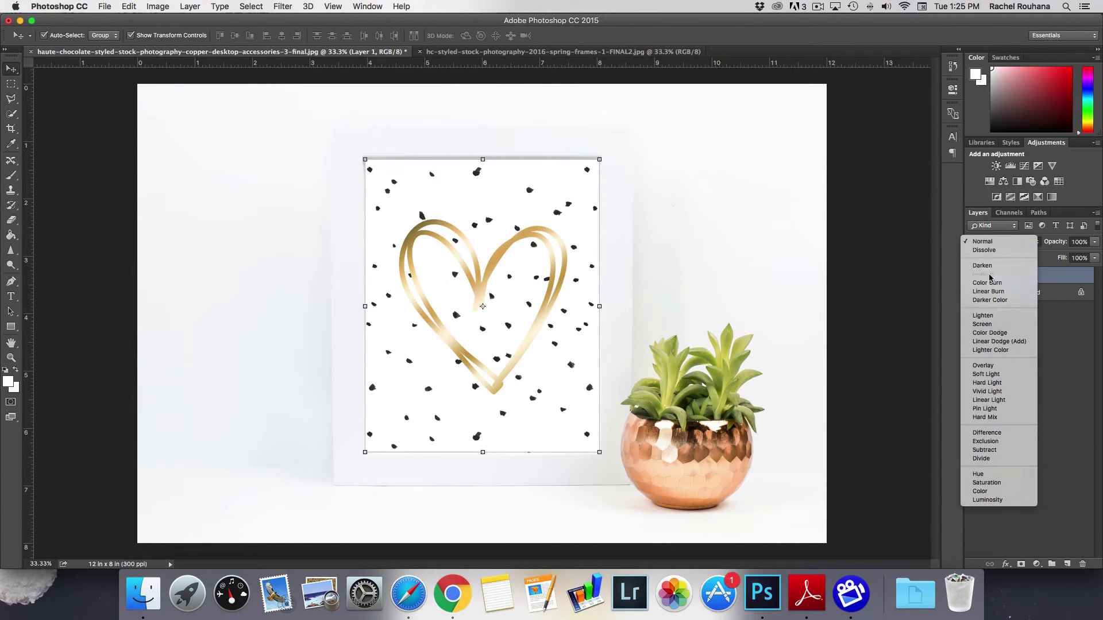
{"action": "left_click", "coordinate": [988, 274]}
{"action": "left_click", "coordinate": [727, 263]}
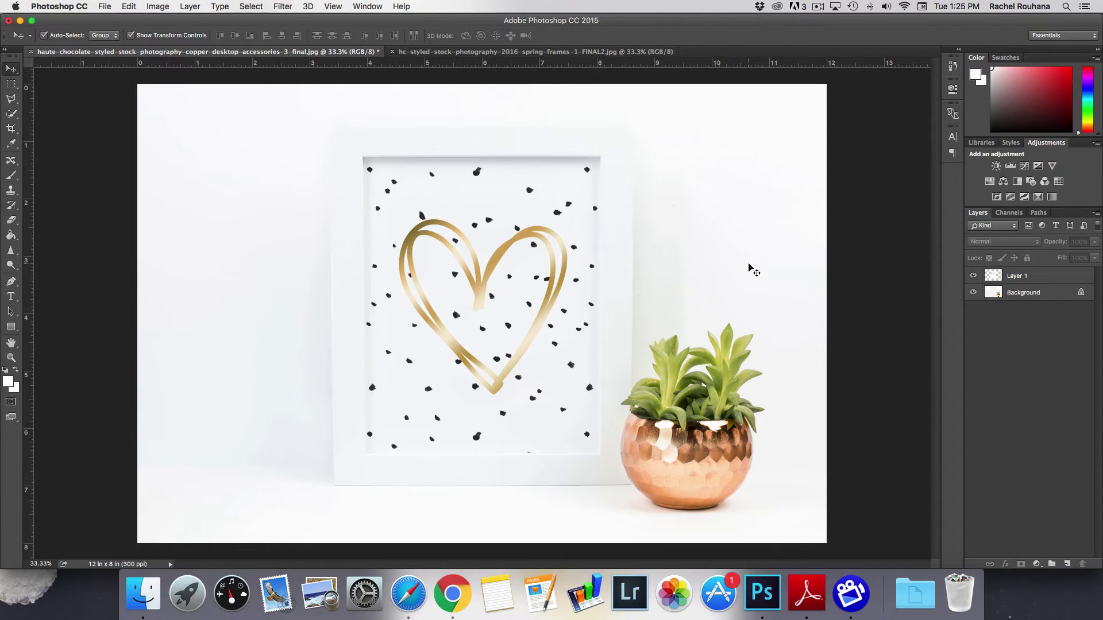
Float the heart artwork over the gold-frame mockup and drag Layer 1 into it
{"action": "left_click", "coordinate": [533, 52]}
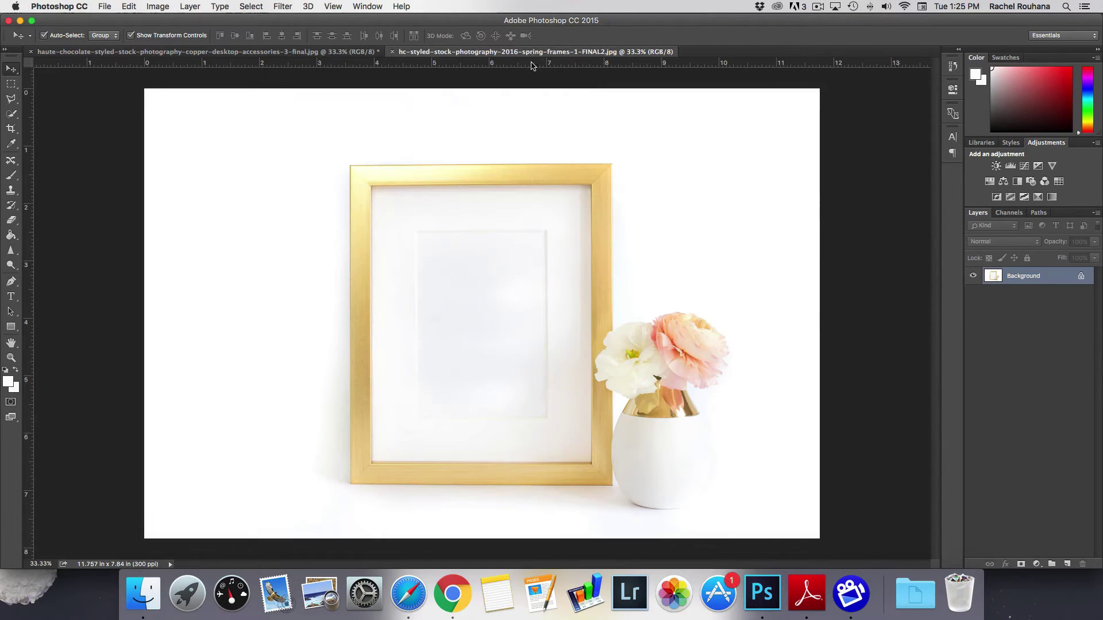
{"action": "left_click", "coordinate": [332, 7]}
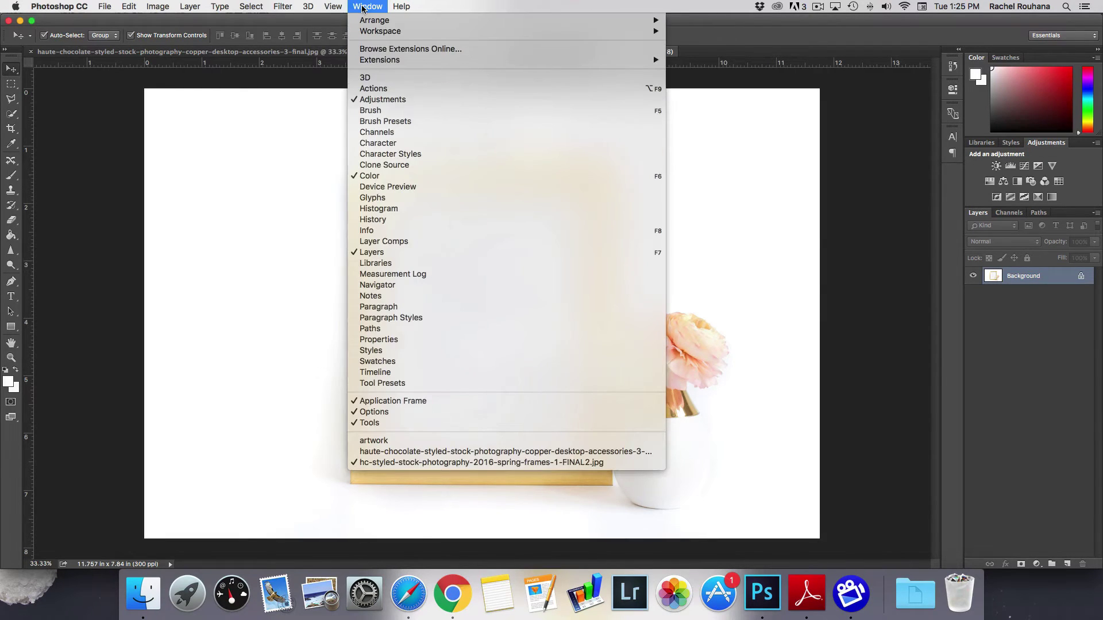
{"action": "mouse_move", "coordinate": [571, 20]}
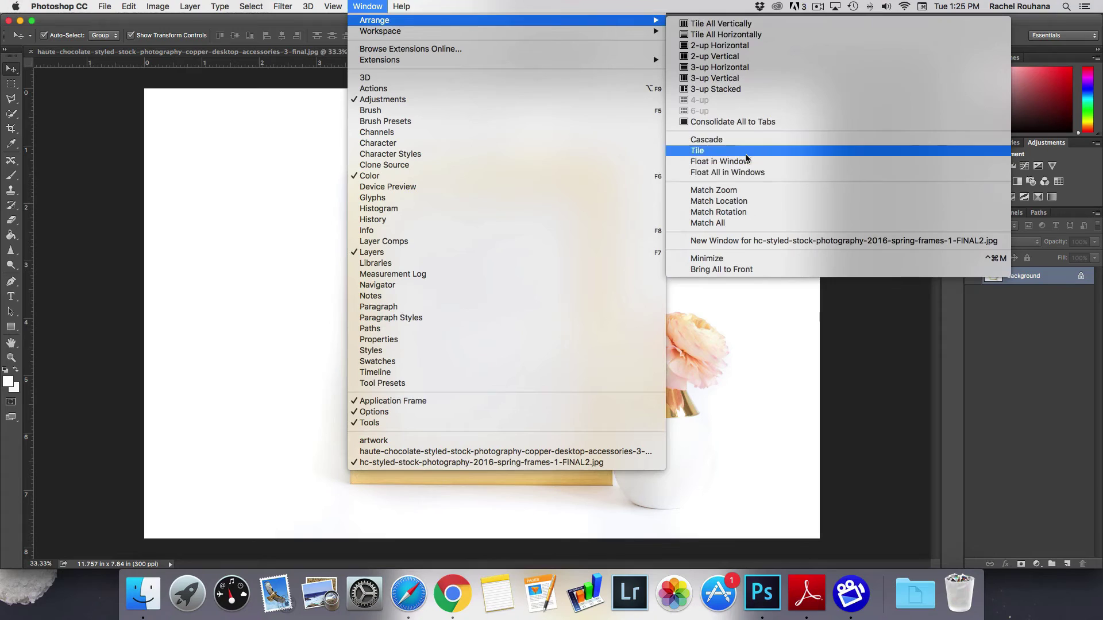
{"action": "left_click", "coordinate": [721, 122]}
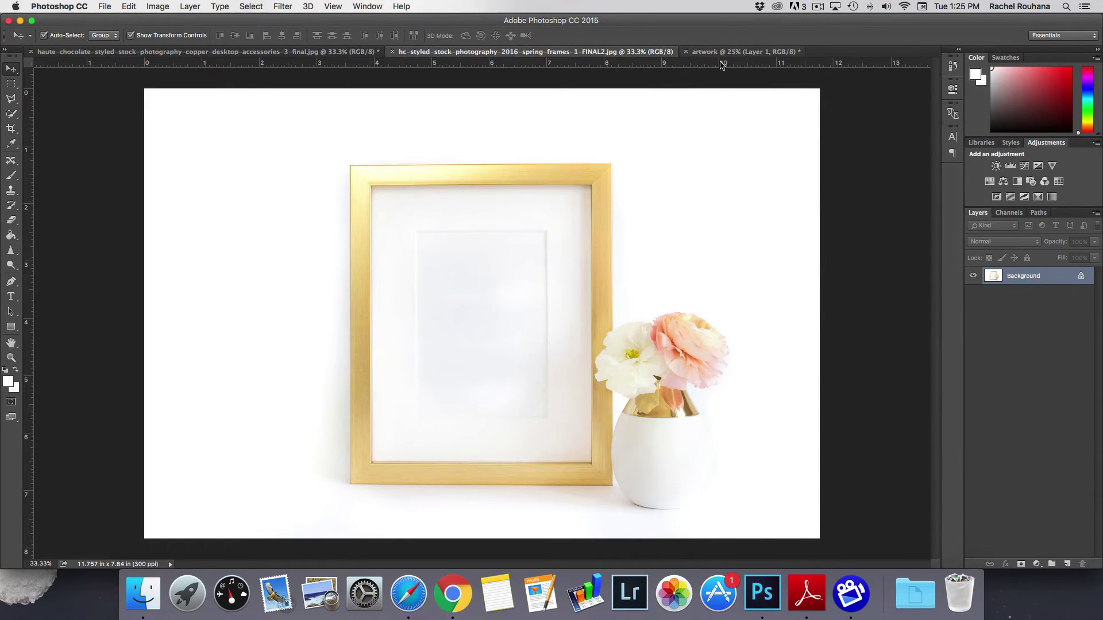
{"action": "left_click_drag", "start_coordinate": [725, 56], "coordinate": [530, 254]}
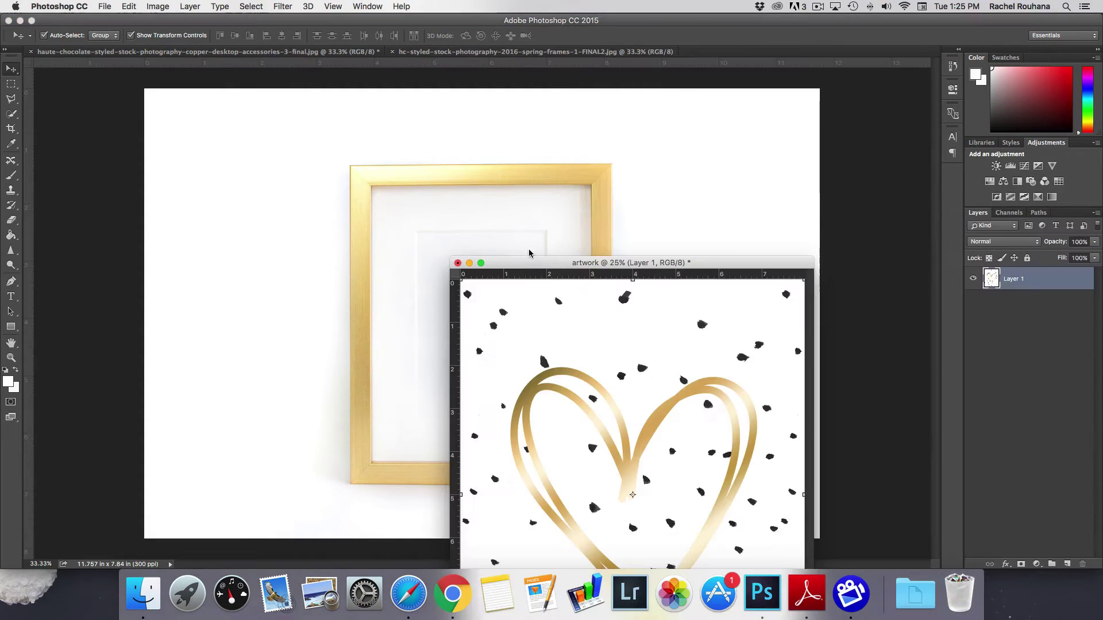
{"action": "left_click_drag", "start_coordinate": [1008, 291], "coordinate": [509, 227]}
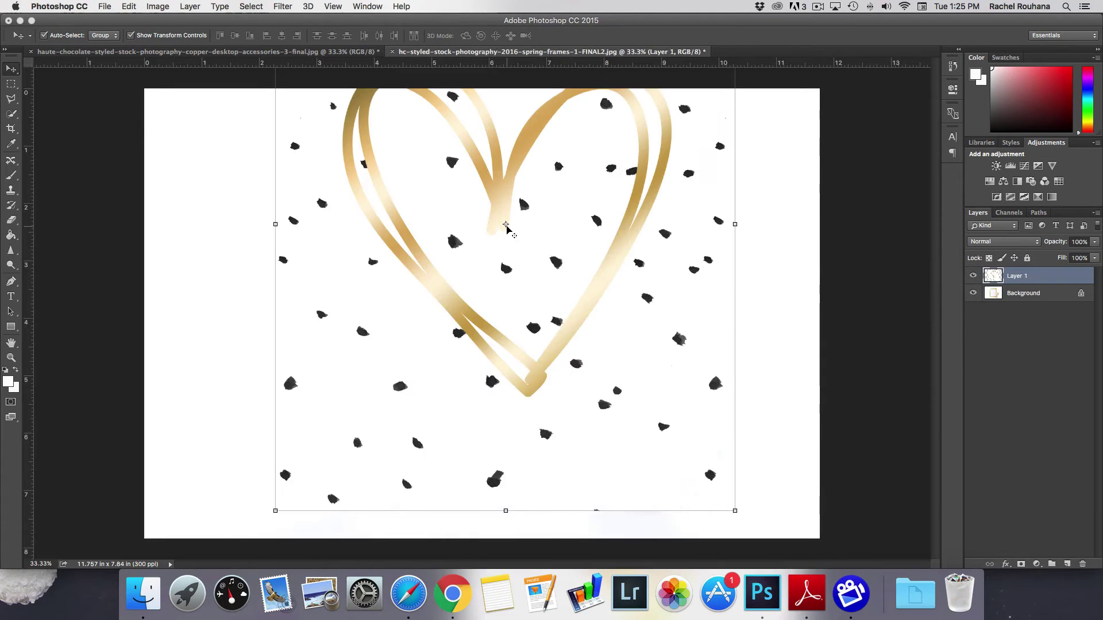
Move and scale the heart print to about 47% so it sits inside the gold frame
{"action": "left_click_drag", "start_coordinate": [575, 228], "coordinate": [637, 345]}
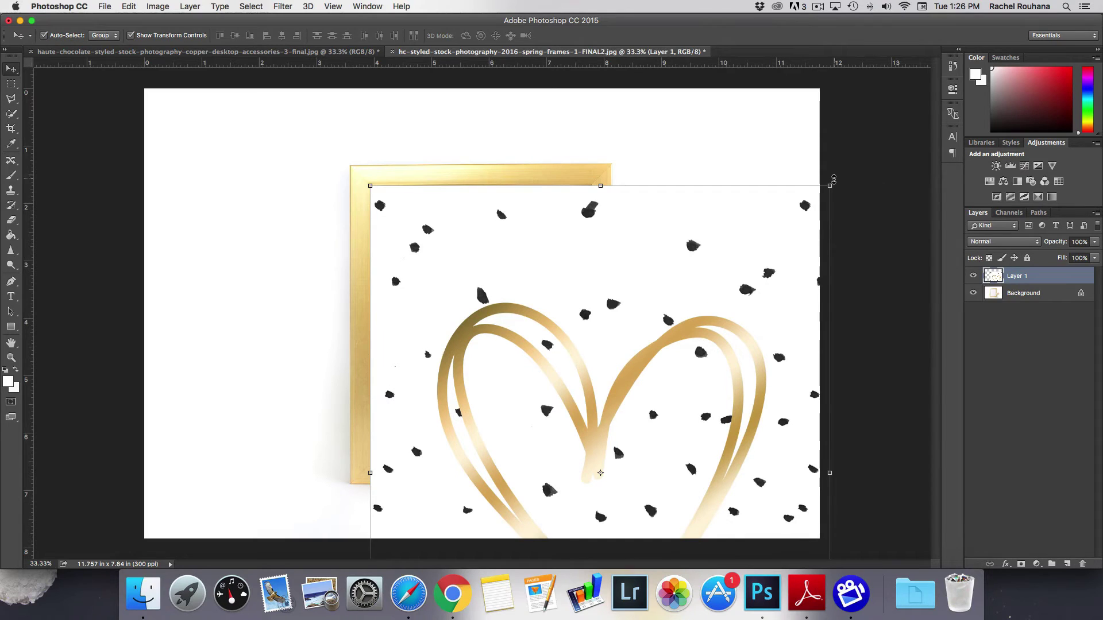
{"action": "left_click_drag", "start_coordinate": [830, 184], "coordinate": [552, 372]}
{"action": "left_click_drag", "start_coordinate": [565, 462], "coordinate": [567, 206]}
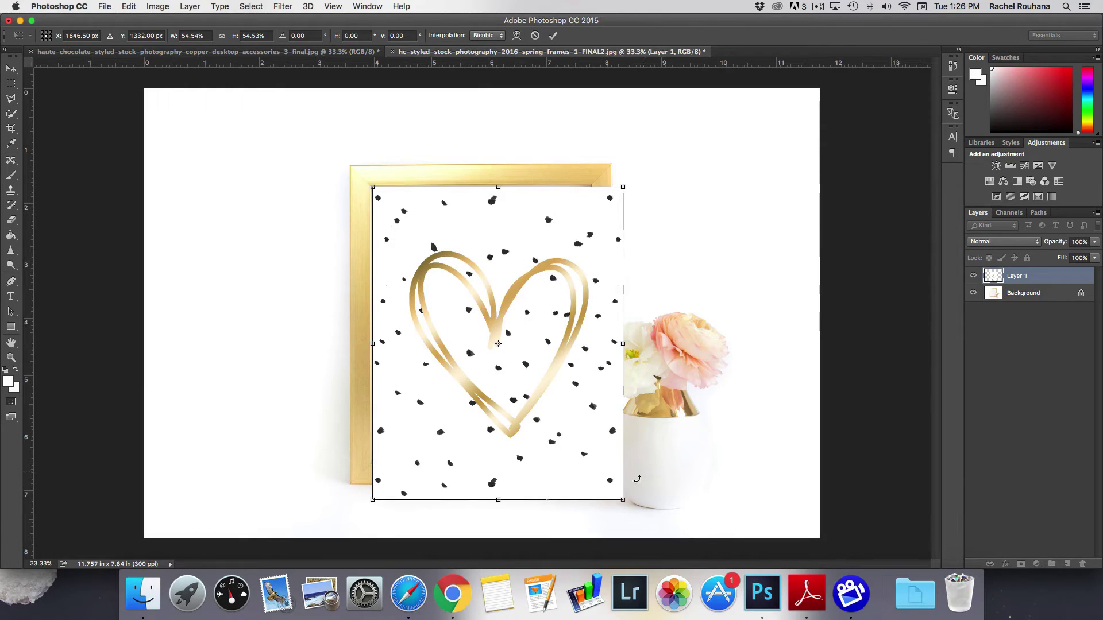
{"action": "left_click_drag", "start_coordinate": [623, 500], "coordinate": [590, 461]}
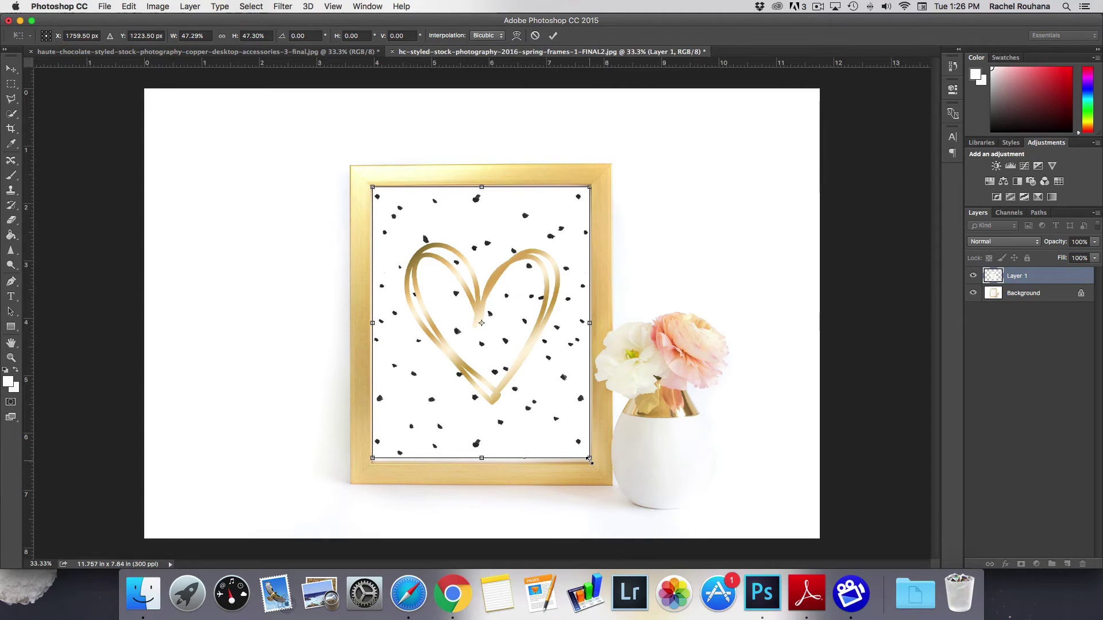
Commit the transform, nudge the print down, set it to Multiply, then hide Layer 1
{"action": "key", "text": "Return"}
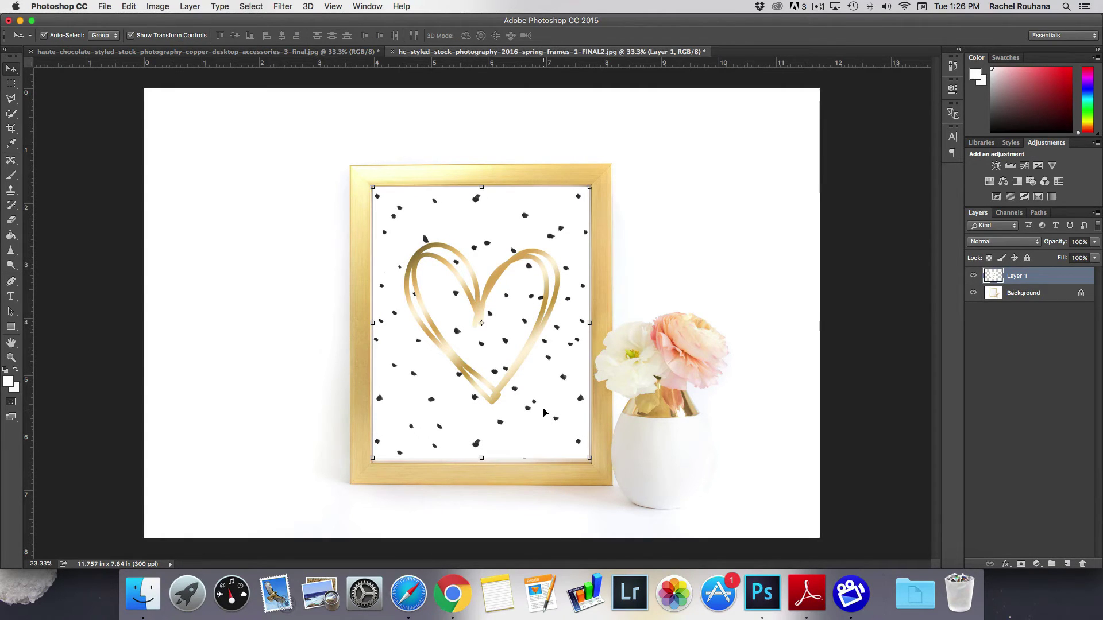
{"action": "key", "text": "Down"}
{"action": "key", "text": "Down"}
{"action": "key", "text": "Down"}
{"action": "key", "text": "Down"}
{"action": "key", "text": "Down"}
{"action": "key", "text": "Down"}
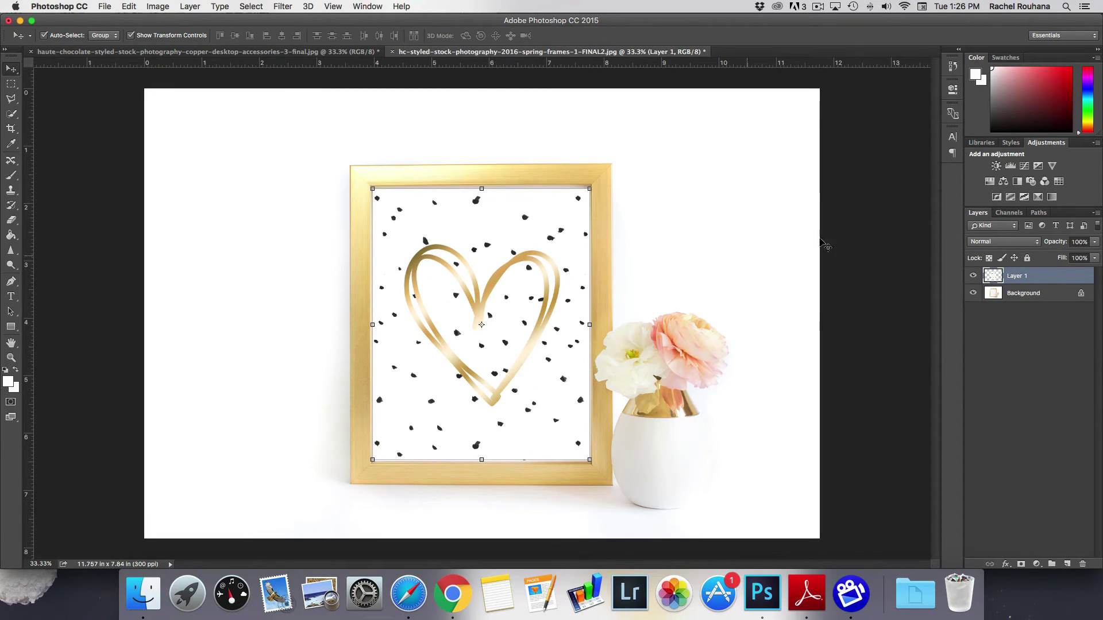
{"action": "left_click", "coordinate": [998, 243]}
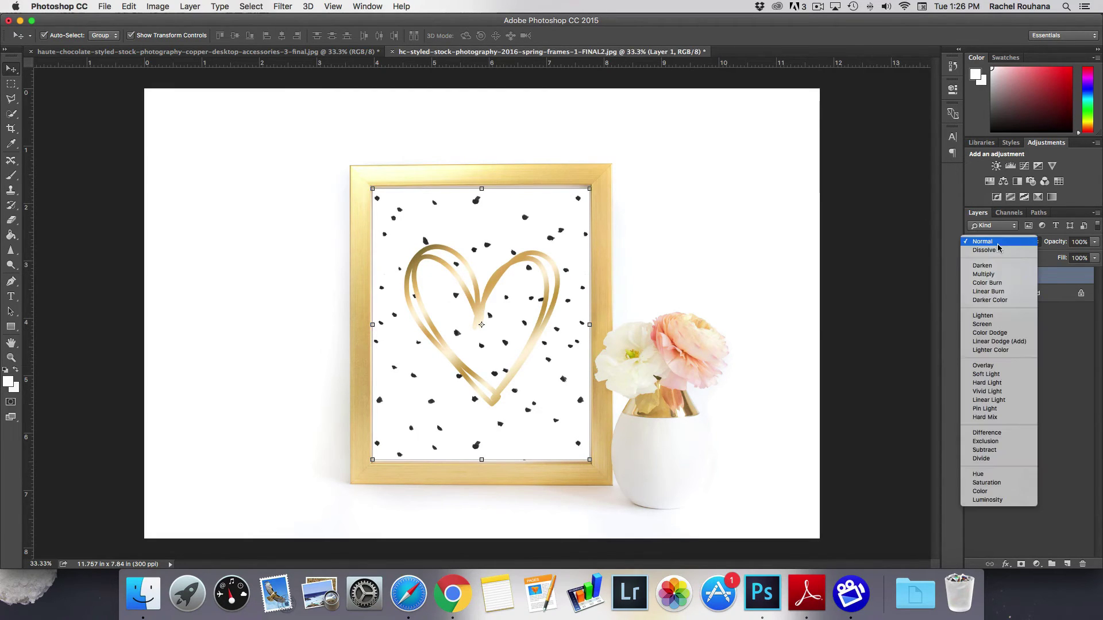
{"action": "left_click", "coordinate": [996, 275]}
{"action": "left_click", "coordinate": [241, 332]}
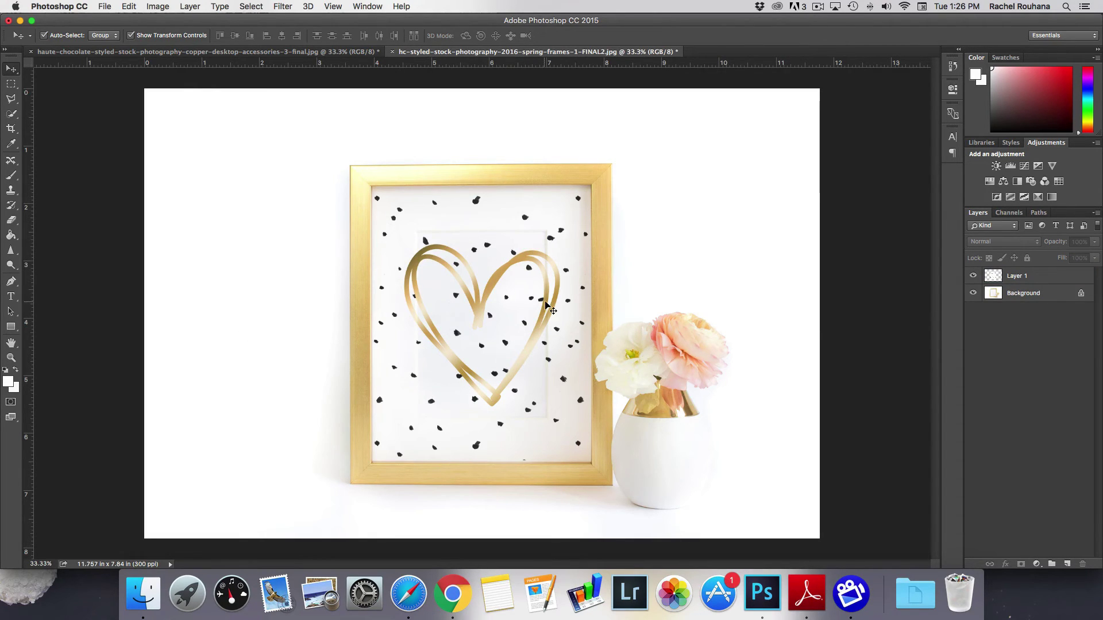
{"action": "left_click", "coordinate": [999, 277]}
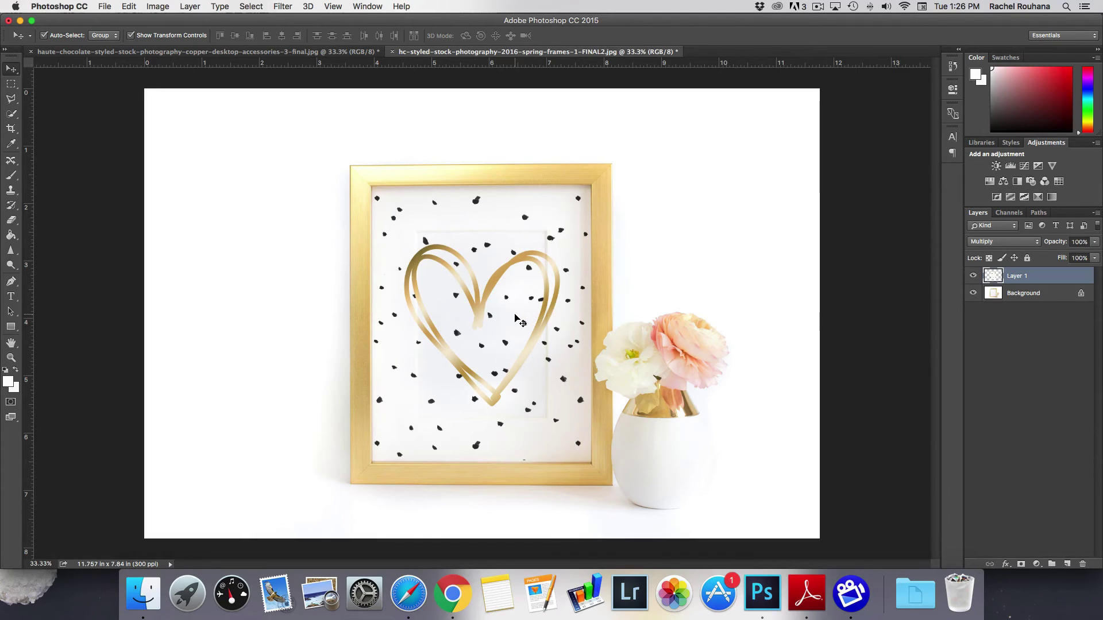
{"action": "left_click", "coordinate": [973, 276]}
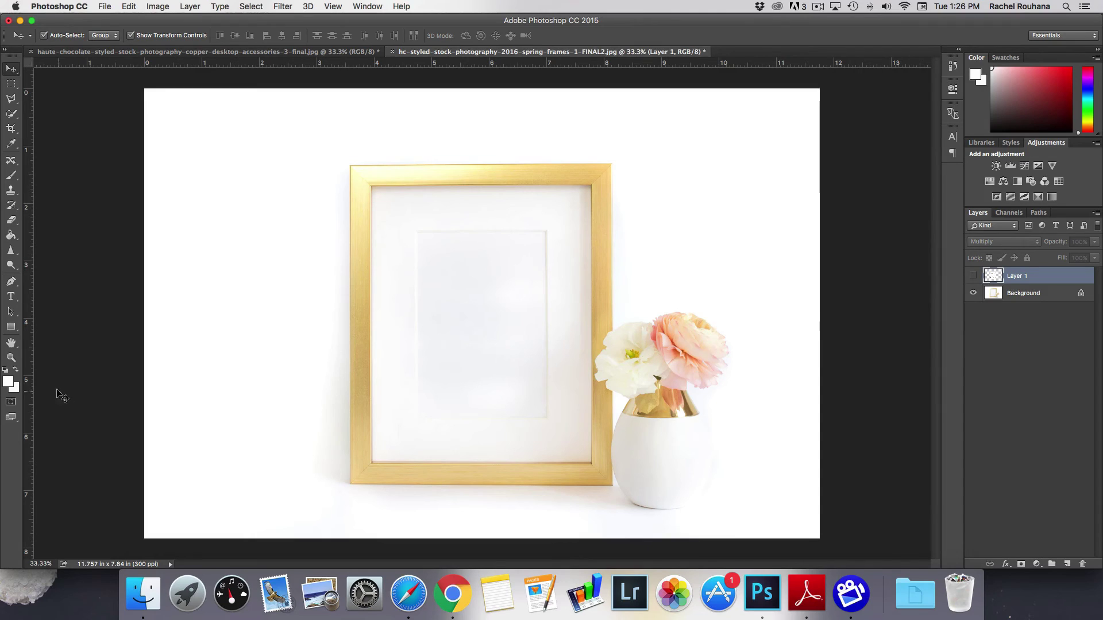
Set the foreground colour to the mat's off-white by sampling it with the eyedropper
{"action": "left_click", "coordinate": [8, 382]}
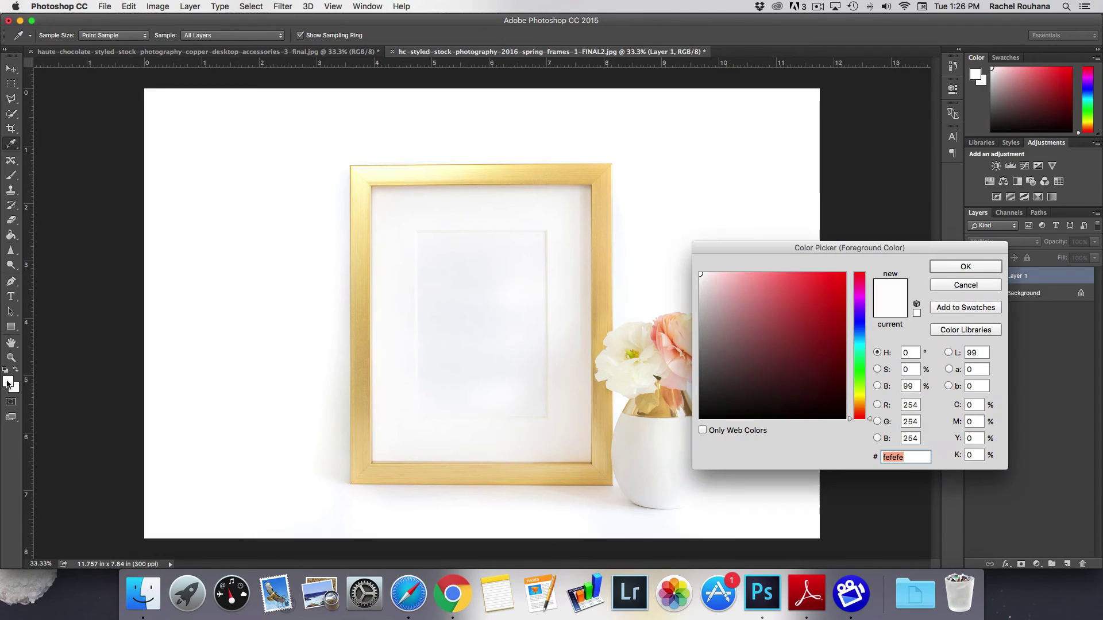
{"action": "left_click", "coordinate": [507, 222]}
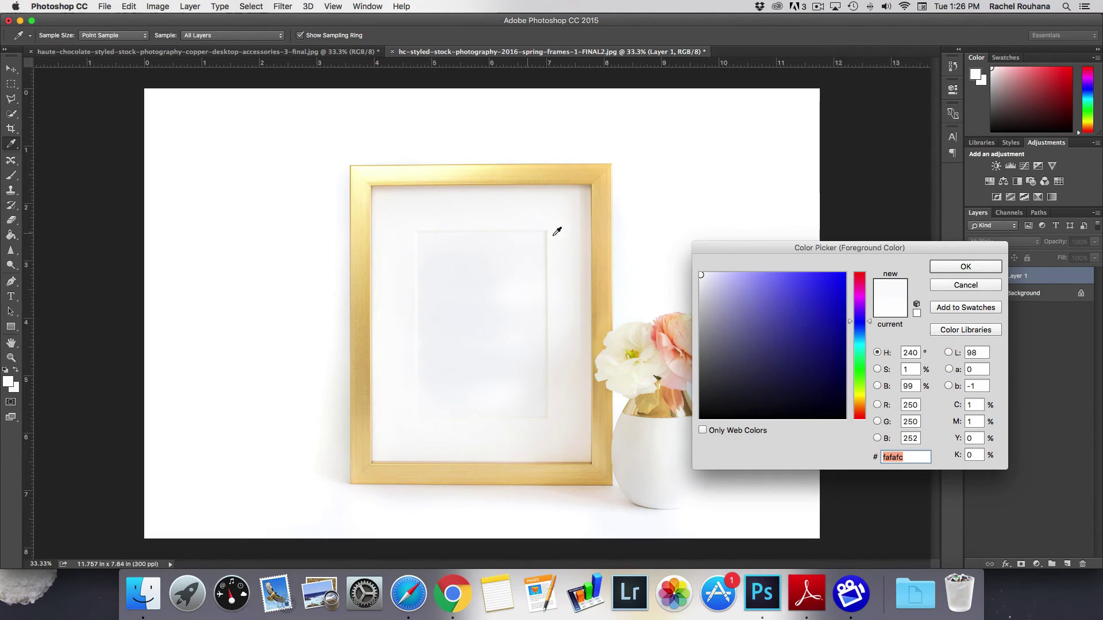
{"action": "left_click", "coordinate": [965, 266]}
Brush out the top and left inner mat edge lines on the Background layer
{"action": "key", "text": "b"}
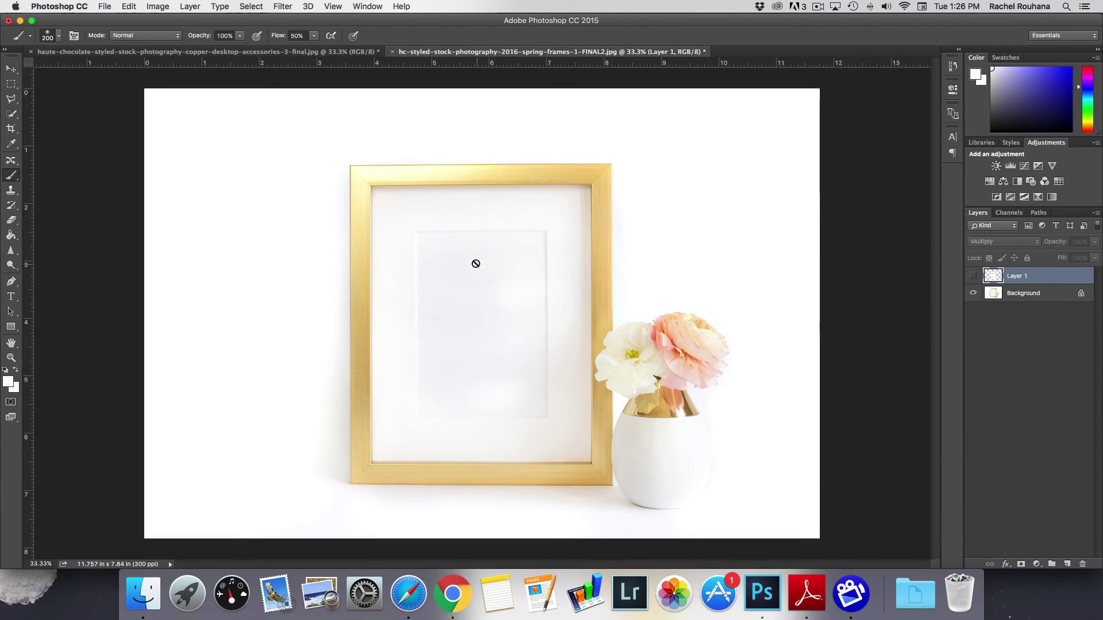
{"action": "left_click", "coordinate": [1008, 294]}
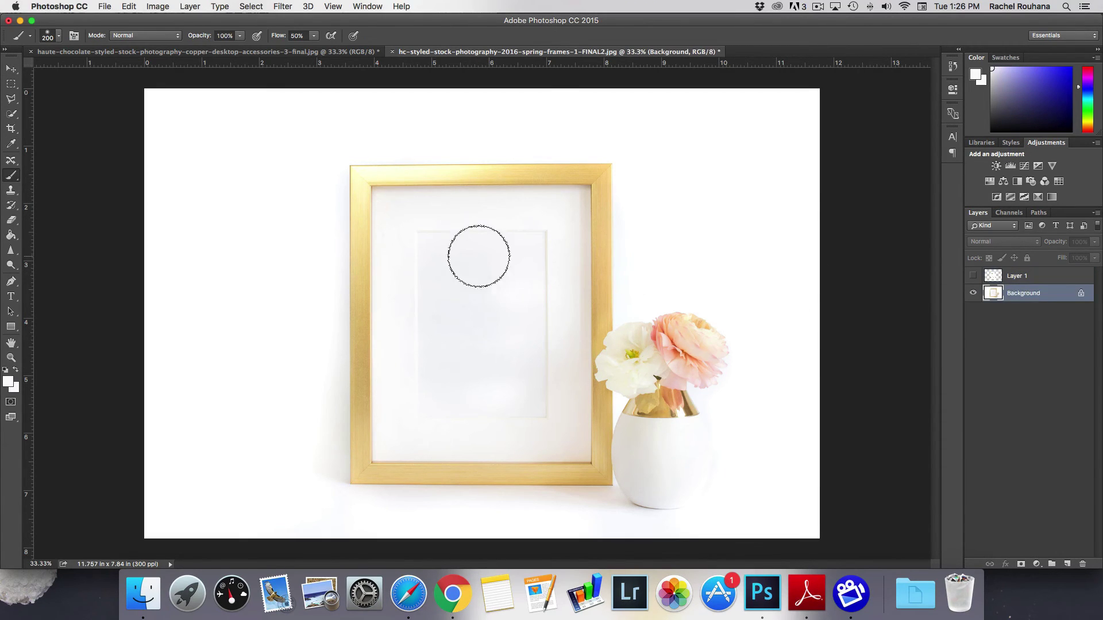
{"action": "left_click_drag", "start_coordinate": [426, 237], "coordinate": [542, 229]}
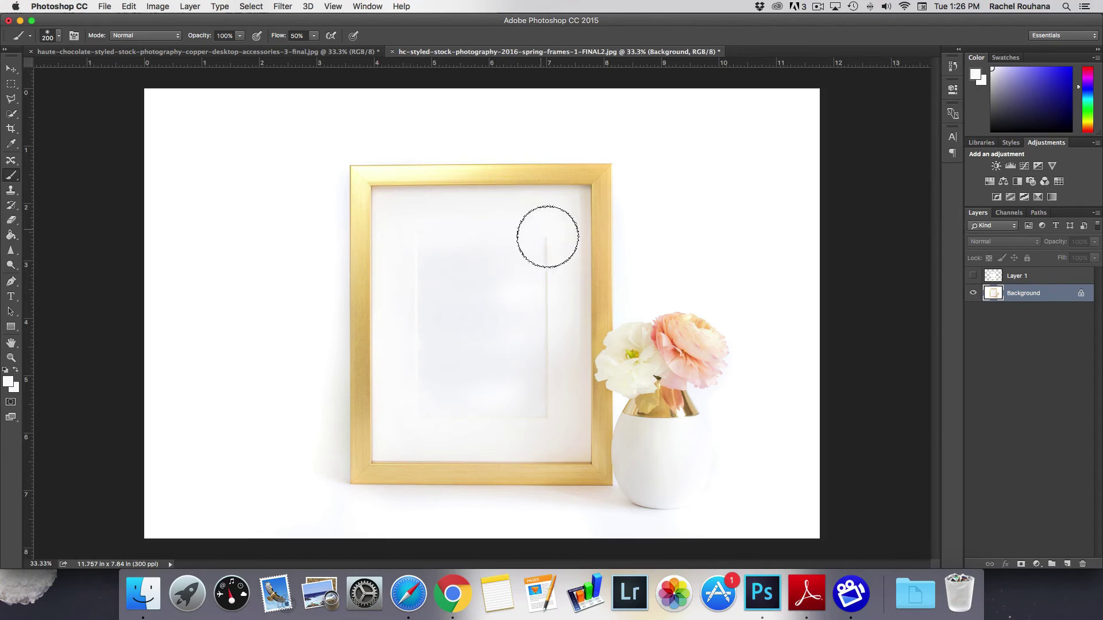
{"action": "mouse_move", "coordinate": [423, 234]}
{"action": "left_mouse_down"}
{"action": "mouse_move", "coordinate": [424, 406]}
{"action": "mouse_move", "coordinate": [530, 416]}
{"action": "mouse_move", "coordinate": [541, 394]}
{"action": "mouse_move", "coordinate": [542, 406]}
{"action": "mouse_move", "coordinate": [537, 261]}
{"action": "mouse_move", "coordinate": [541, 352]}
{"action": "mouse_move", "coordinate": [529, 292]}
{"action": "mouse_move", "coordinate": [439, 310]}
{"action": "mouse_move", "coordinate": [529, 370]}
{"action": "left_mouse_up"}
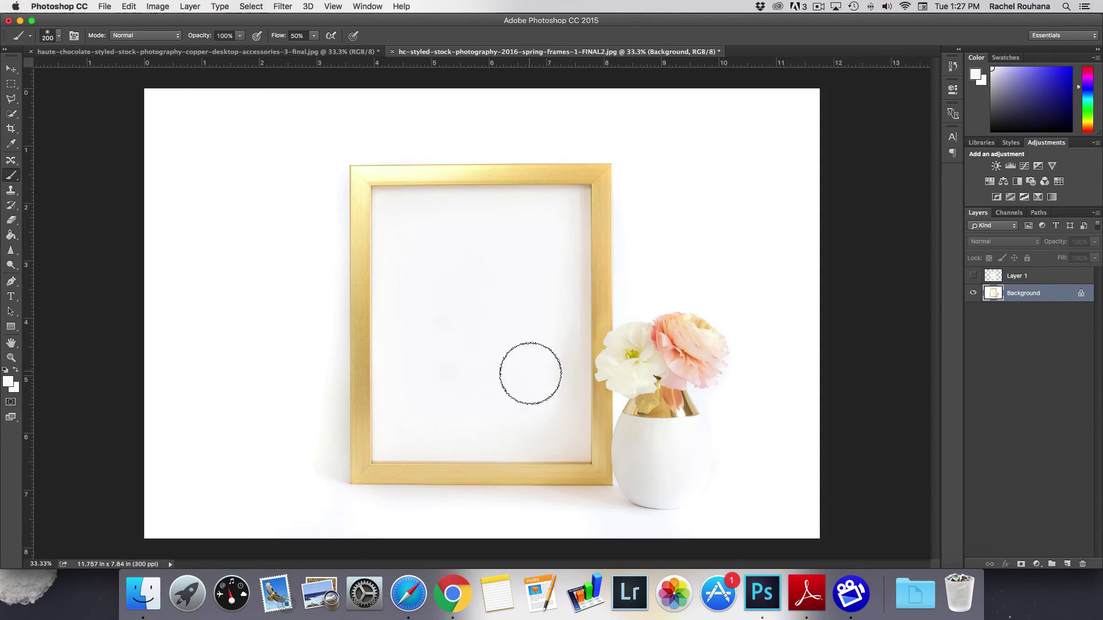
Make Layer 1 visible again and keep it on Multiply over the plain white mat
{"action": "key", "text": "v"}
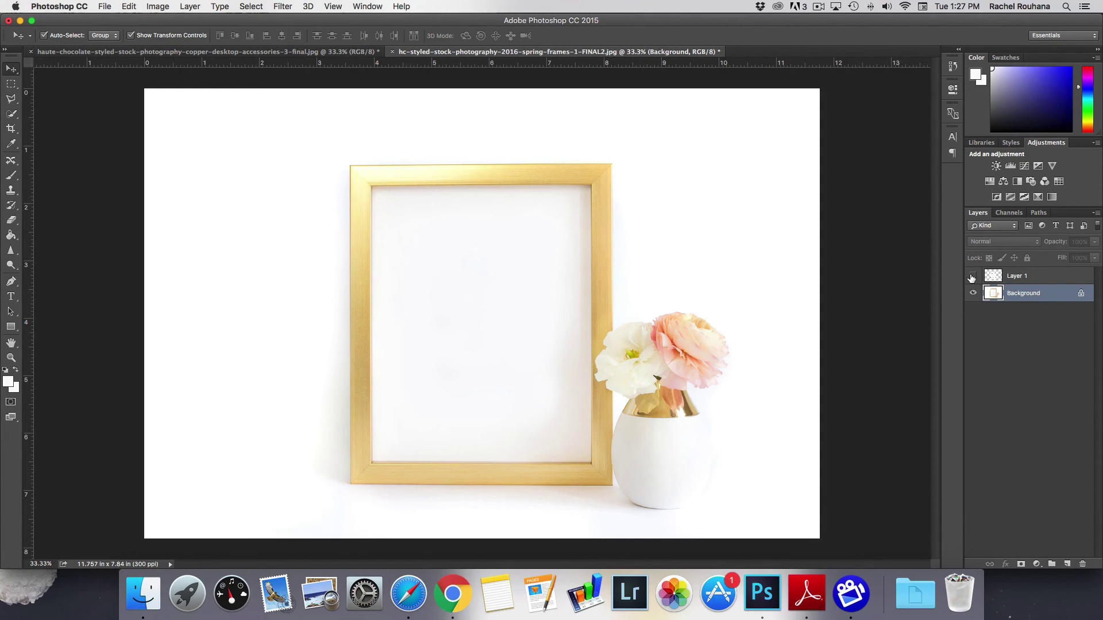
{"action": "left_click", "coordinate": [973, 276]}
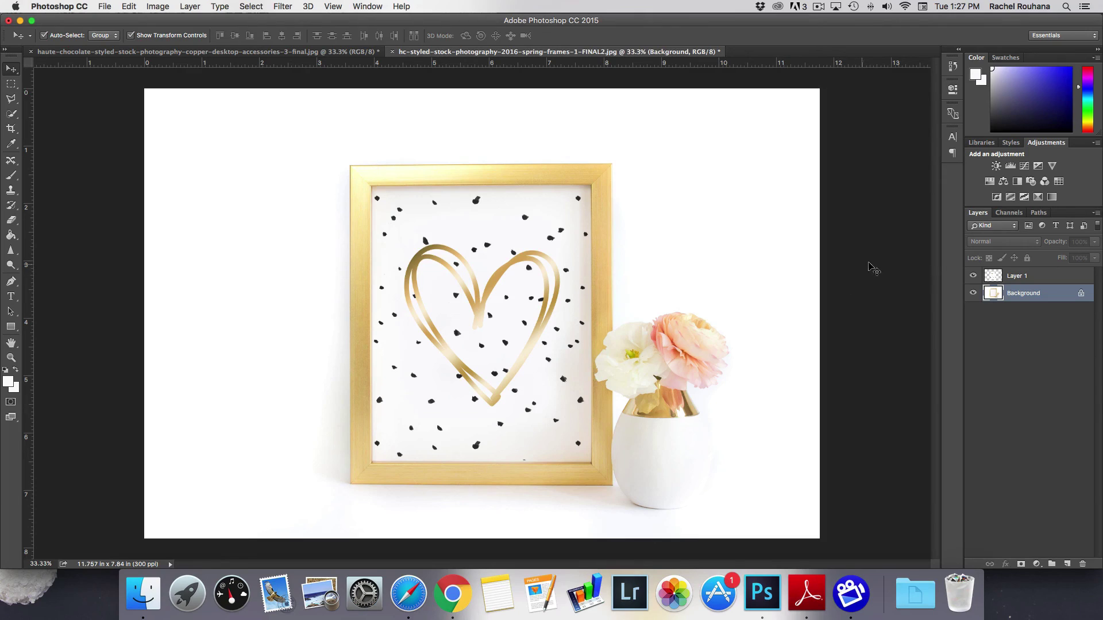
{"action": "left_click", "coordinate": [503, 280]}
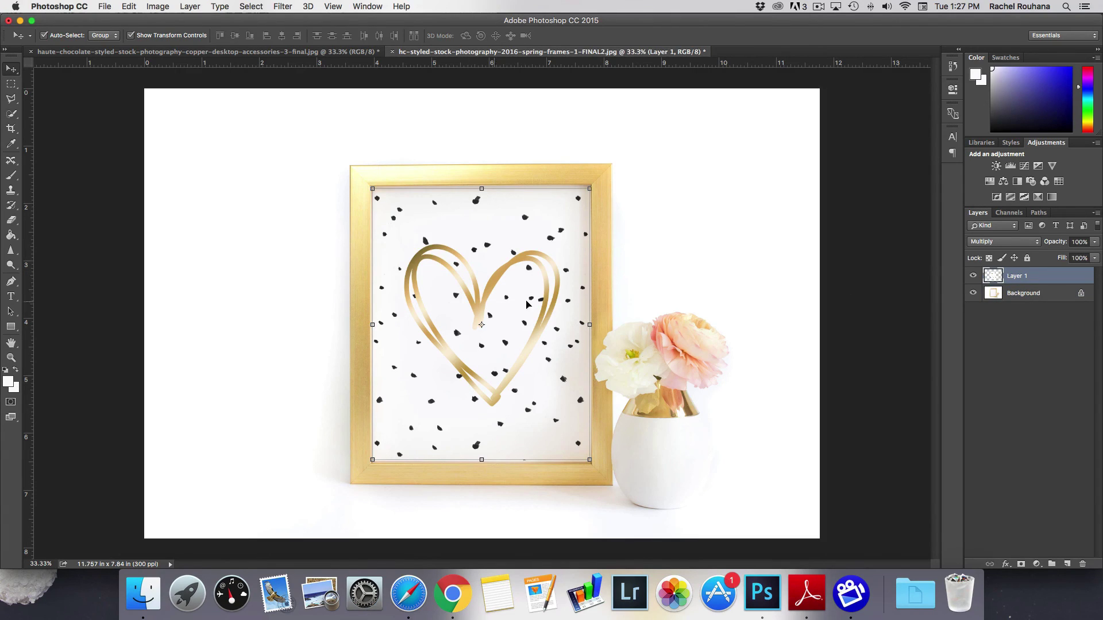
{"action": "left_click", "coordinate": [1005, 243]}
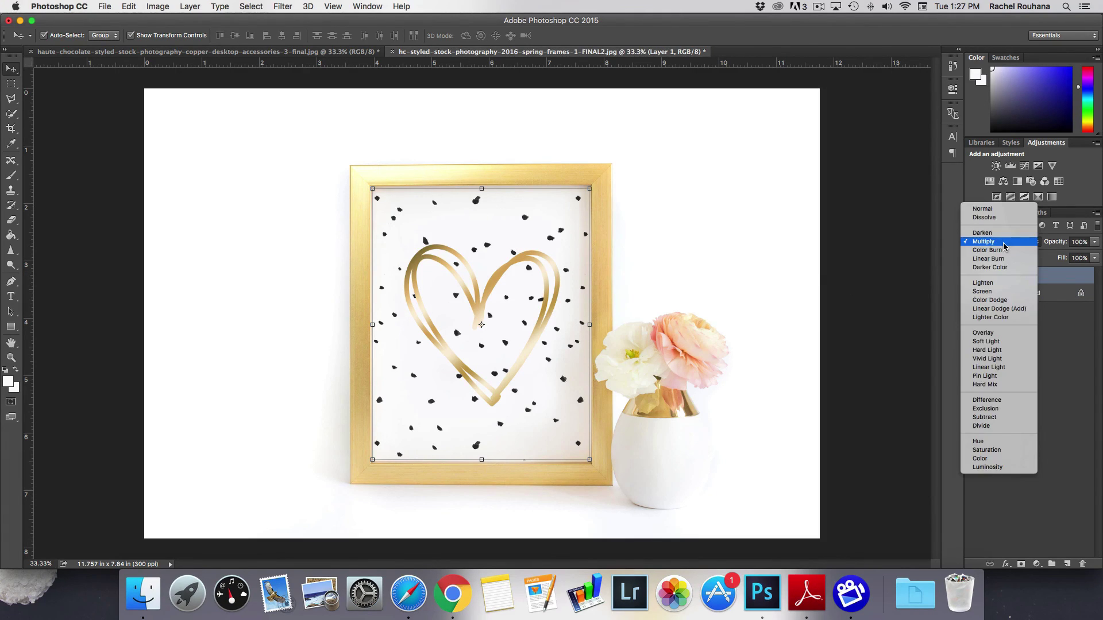
{"action": "left_click", "coordinate": [1004, 244]}
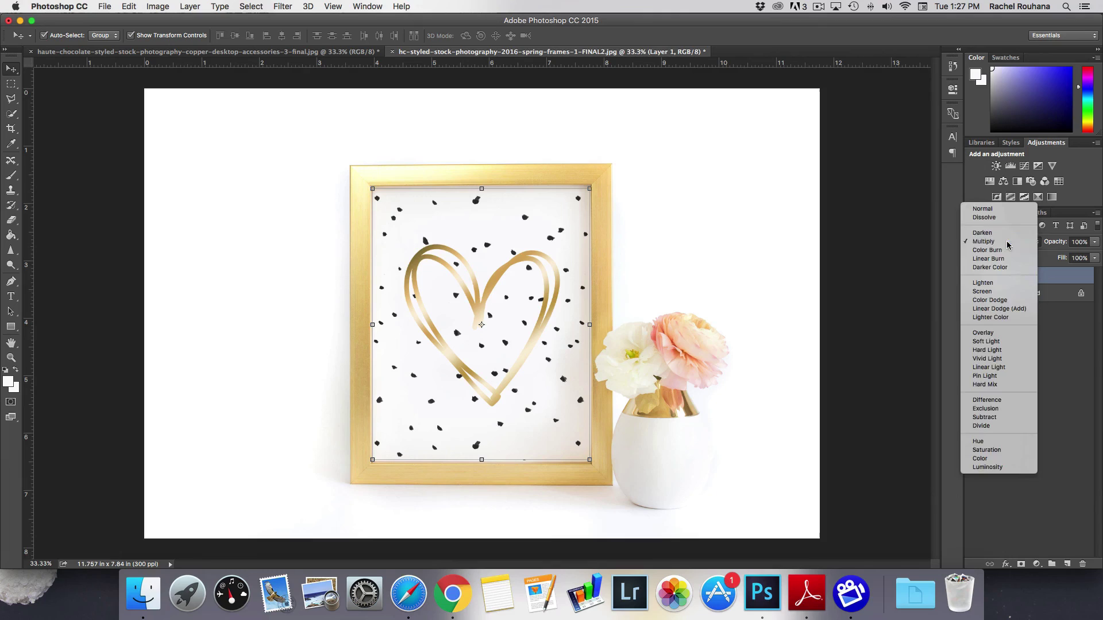
{"action": "left_click", "coordinate": [874, 322]}
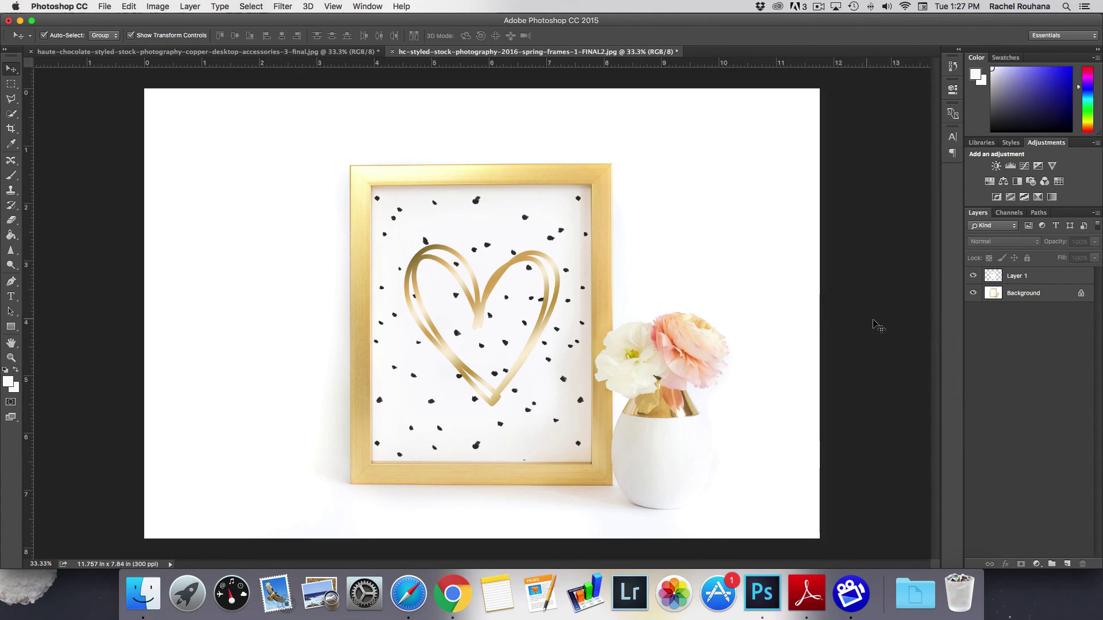